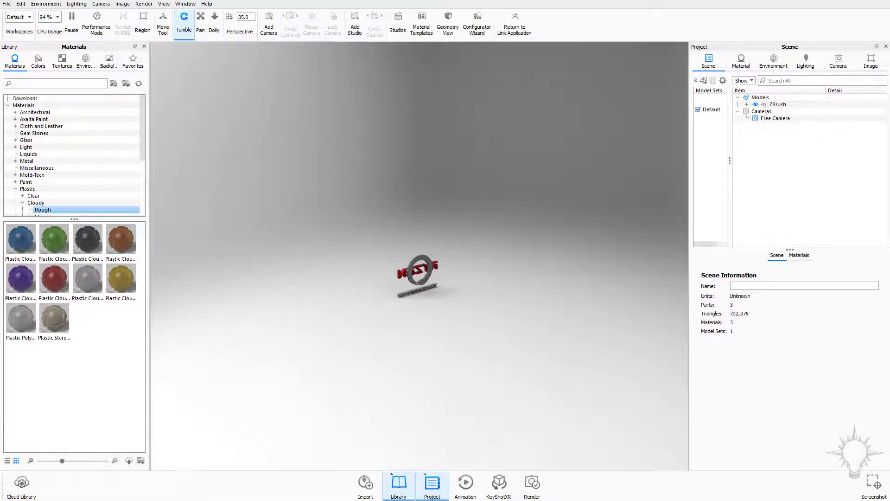
# - Tumble, dolly in and level the camera for a large, head-on front view of the logo
pyautogui.moveTo(383, 172); pyautogui.dragTo(697, 170)
pyautogui.scroll(5, 602, 404)
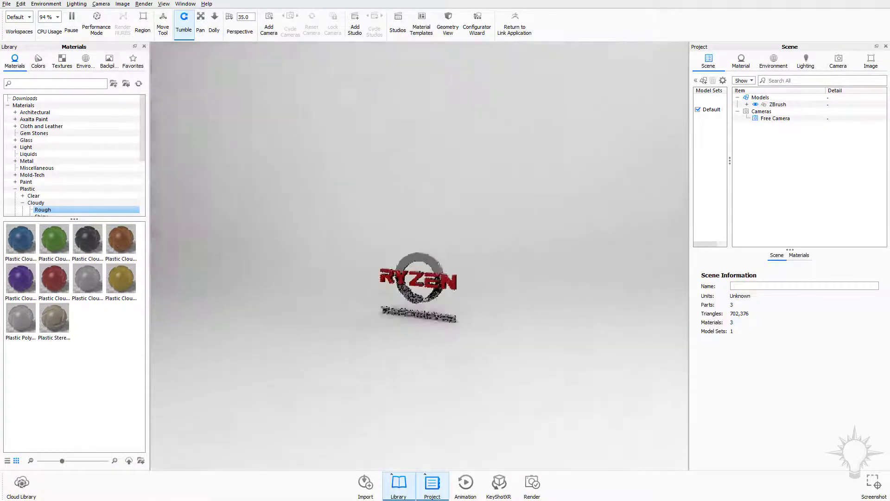
pyautogui.moveTo(602, 404); pyautogui.dragTo(648, 228)
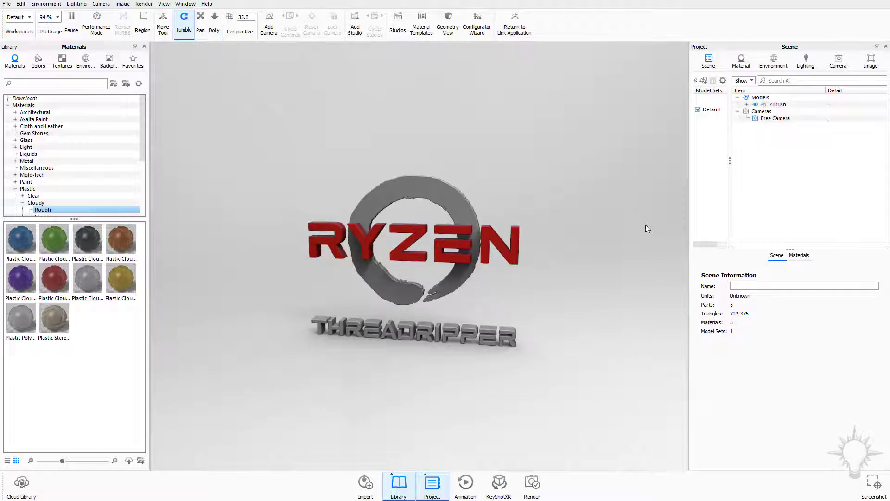
# - Show the Hotkeys Overview window beside the logo and nudge it into place
pyautogui.press('k')
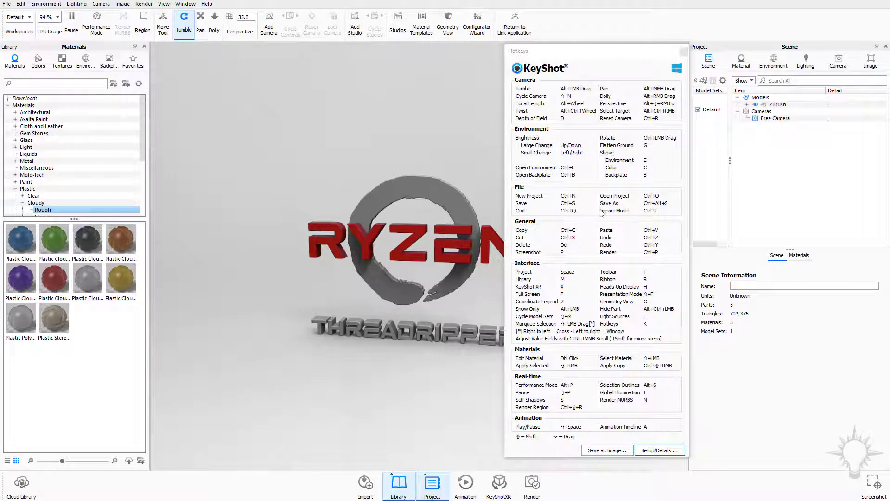
pyautogui.click(205, 5)
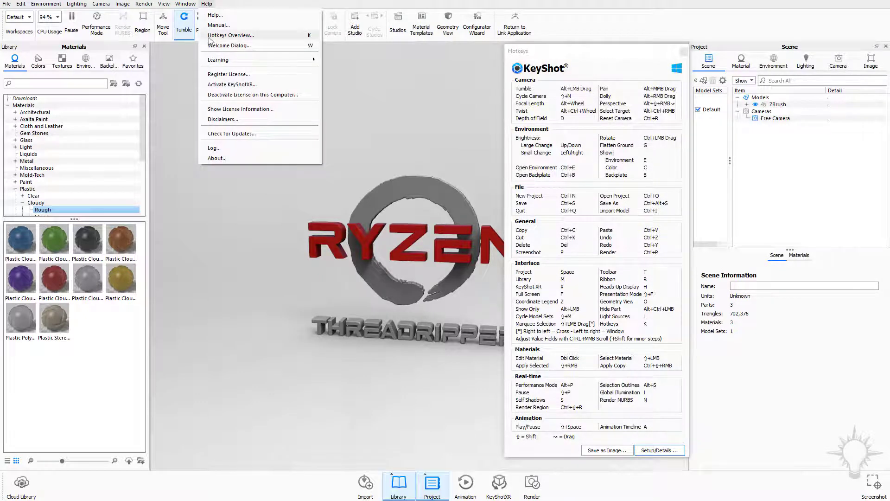
pyautogui.click(214, 36)
pyautogui.click(206, 3)
pyautogui.click(214, 36)
pyautogui.moveTo(616, 51)
pyautogui.mouseDown()
pyautogui.moveTo(538, 43)
pyautogui.moveTo(616, 50)
pyautogui.mouseUp()
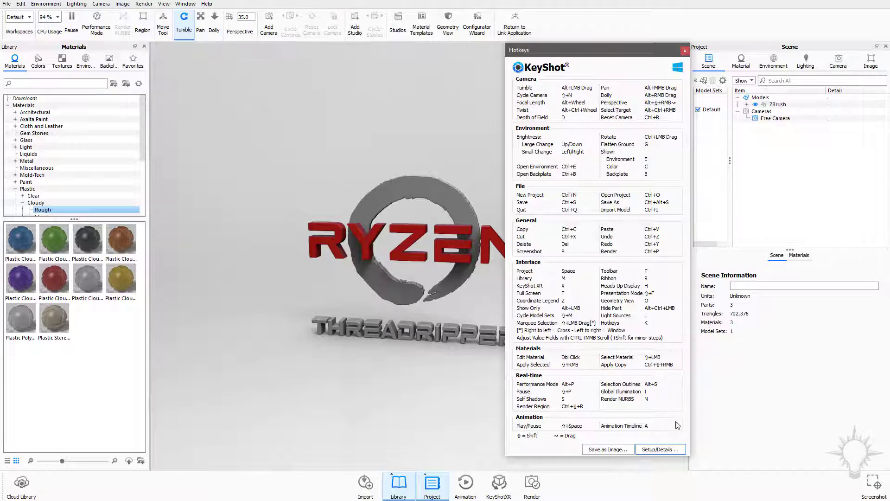
# - Keep Maya® as the hotkey preset, save the change, and close the hotkeys sheet
pyautogui.click(671, 449)
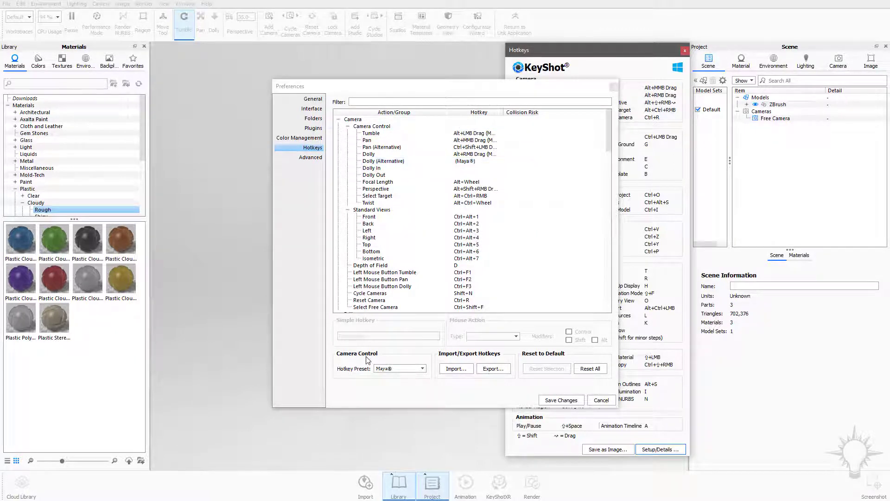
pyautogui.click(400, 369)
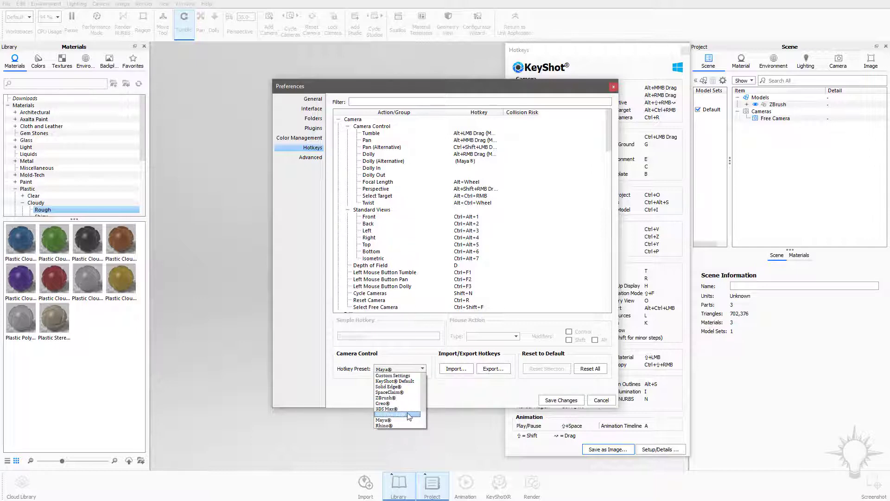
pyautogui.click(393, 419)
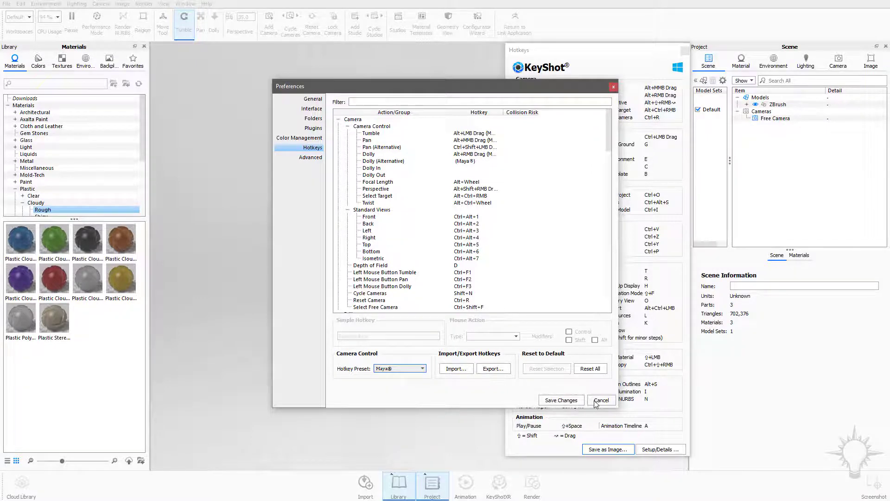
pyautogui.click(576, 402)
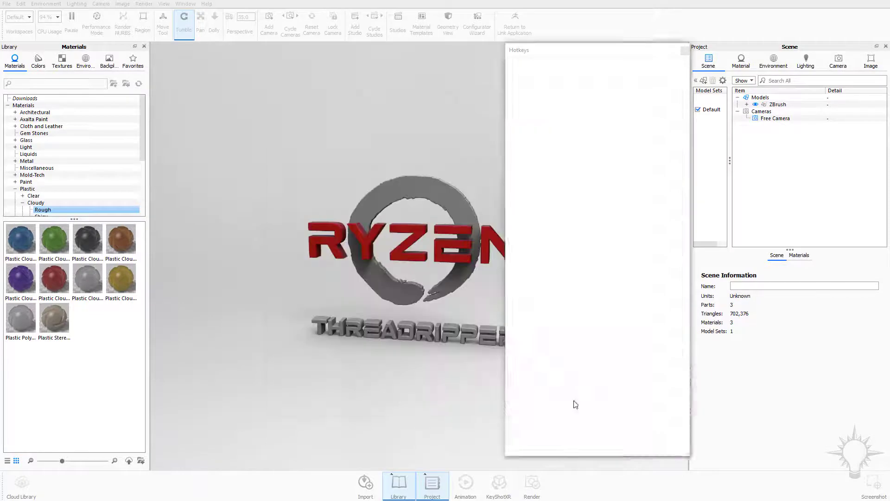
pyautogui.click(685, 50)
# - Open Edit > Preferences on the Hotkeys settings page
pyautogui.click(21, 4)
pyautogui.click(102, 123)
pyautogui.click(311, 148)
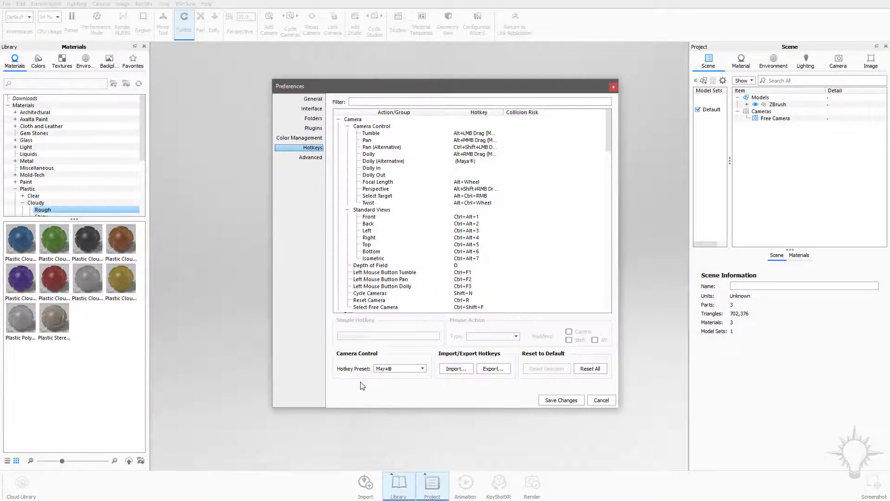
# - Close Preferences and tumble and dolly the camera to frame the logo level
pyautogui.click(613, 87)
pyautogui.moveTo(507, 88); pyautogui.dragTo(411, 271)
pyautogui.scroll(3, 579, 210)
pyautogui.moveTo(578, 210); pyautogui.dragTo(574, 260)
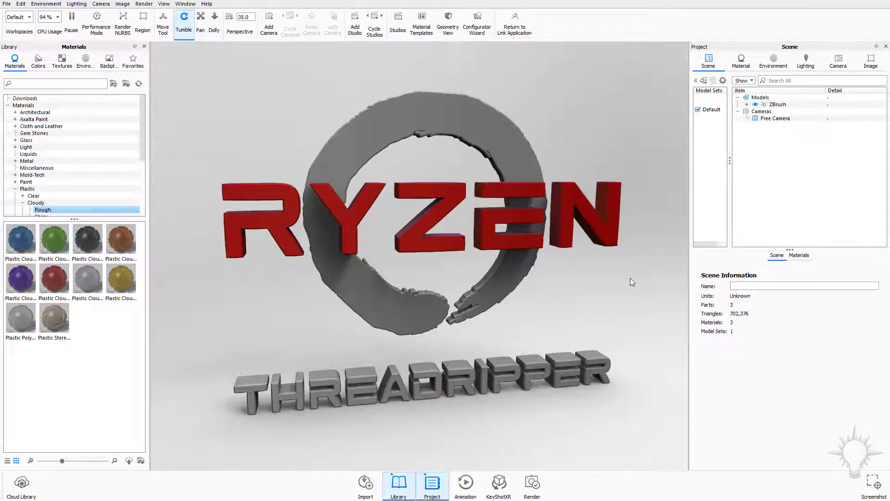
# - Select the grey ring, THREADRIPPER text, then finally only the red RYZEN letters
pyautogui.click(426, 116)
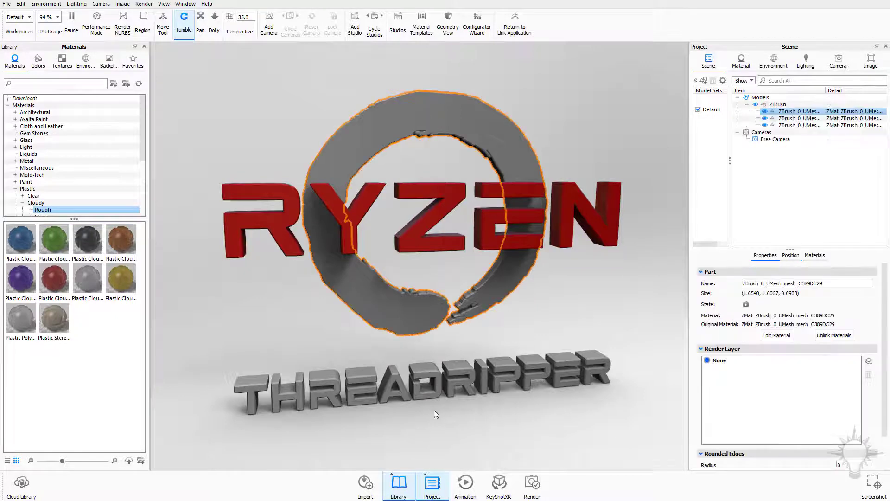
pyautogui.click(429, 397)
pyautogui.click(430, 115)
pyautogui.click(288, 193)
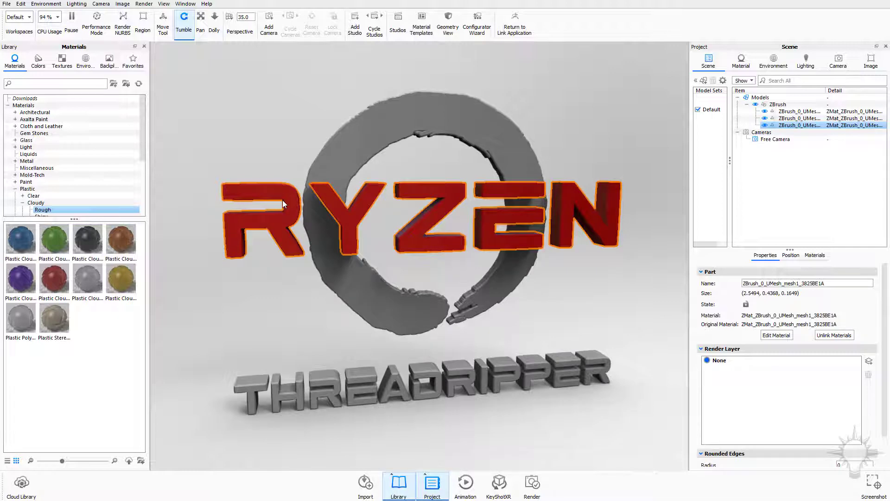
pyautogui.keyDown('ctrl'); pyautogui.click(797, 112); pyautogui.keyUp('ctrl')
pyautogui.click(798, 125)
pyautogui.click(26, 20)
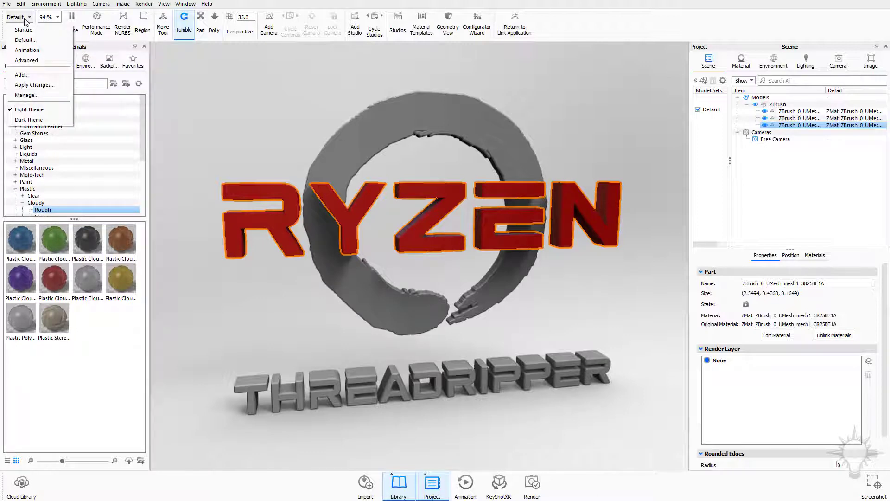
pyautogui.click(35, 51)
pyautogui.click(29, 19)
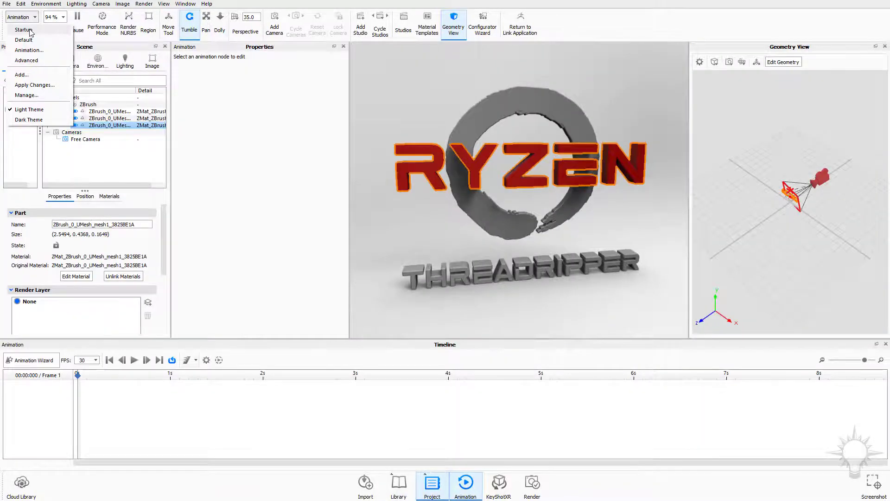
pyautogui.click(24, 29)
pyautogui.click(26, 17)
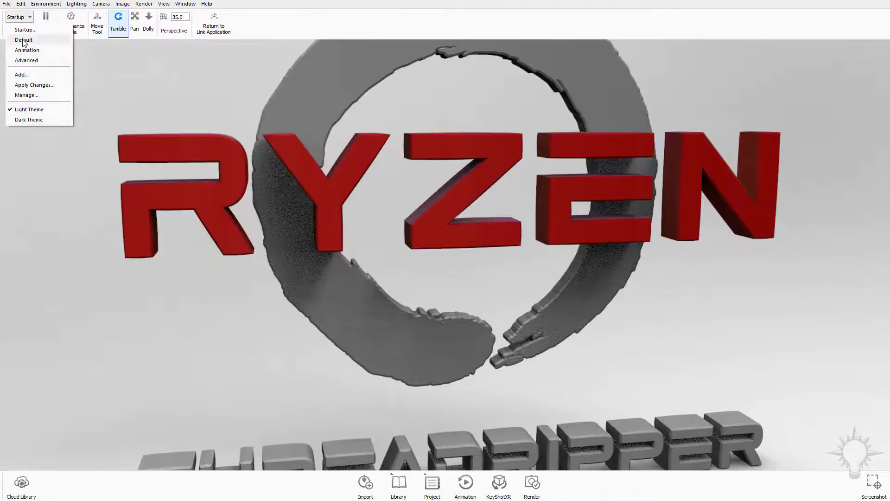
pyautogui.click(24, 40)
pyautogui.click(18, 17)
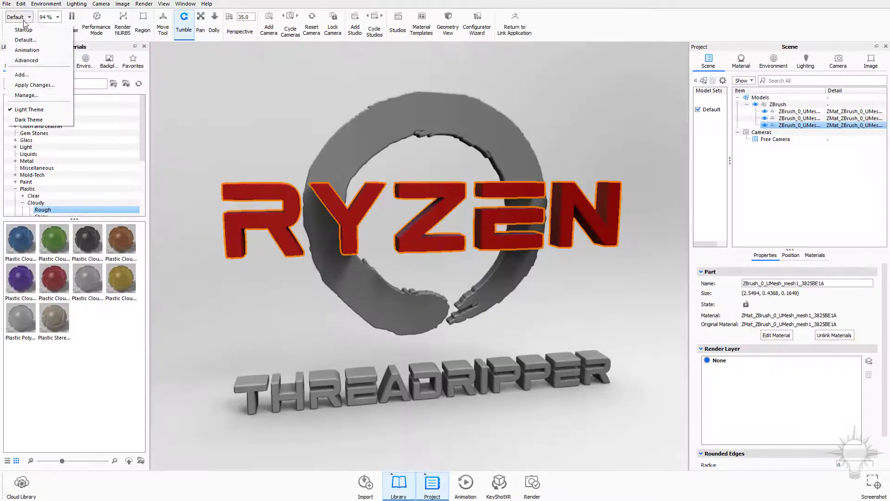
pyautogui.click(34, 120)
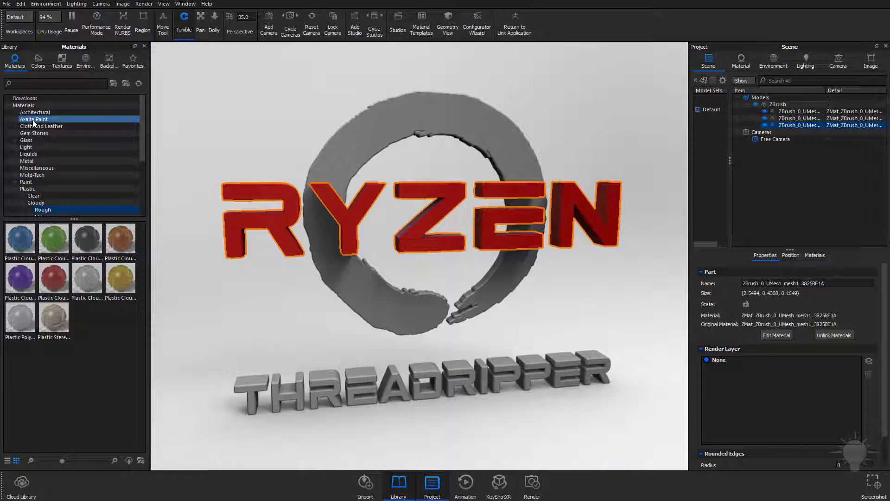
pyautogui.click(18, 17)
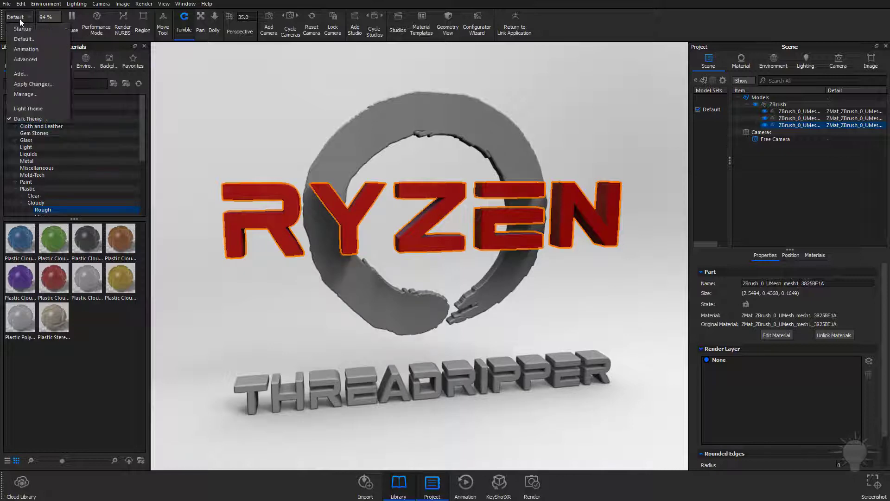
pyautogui.click(20, 109)
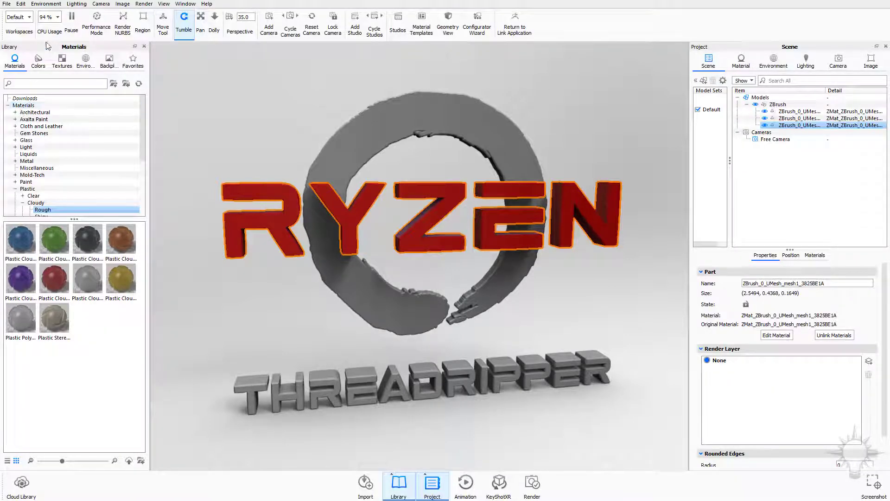
# - Set the real-time CPU Usage to 100 % - All 32 Cores
pyautogui.click(57, 18)
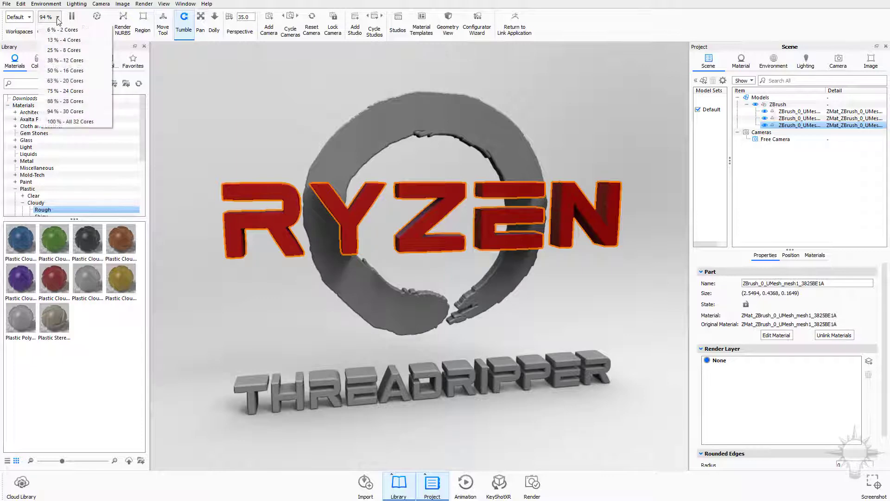
pyautogui.click(74, 121)
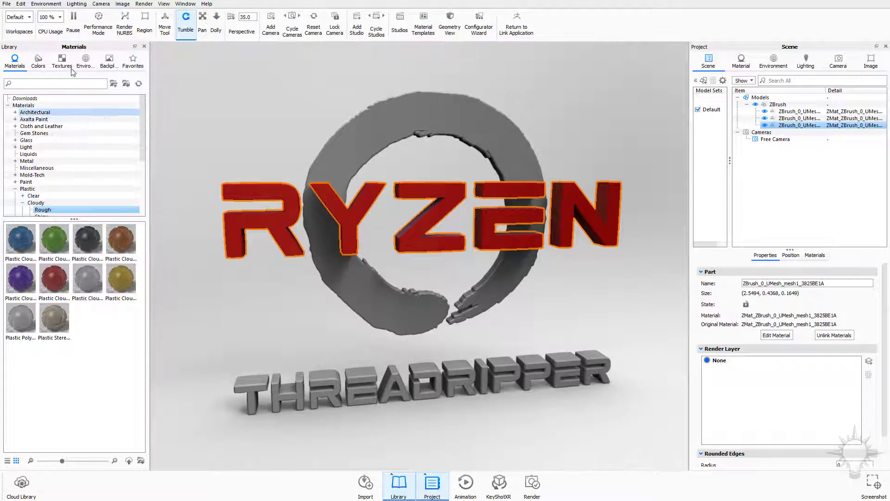
pyautogui.click(54, 19)
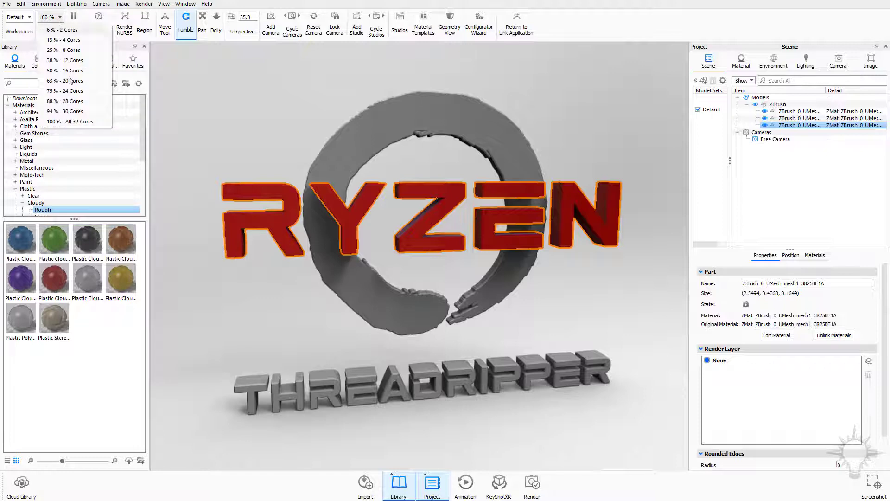
pyautogui.click(78, 122)
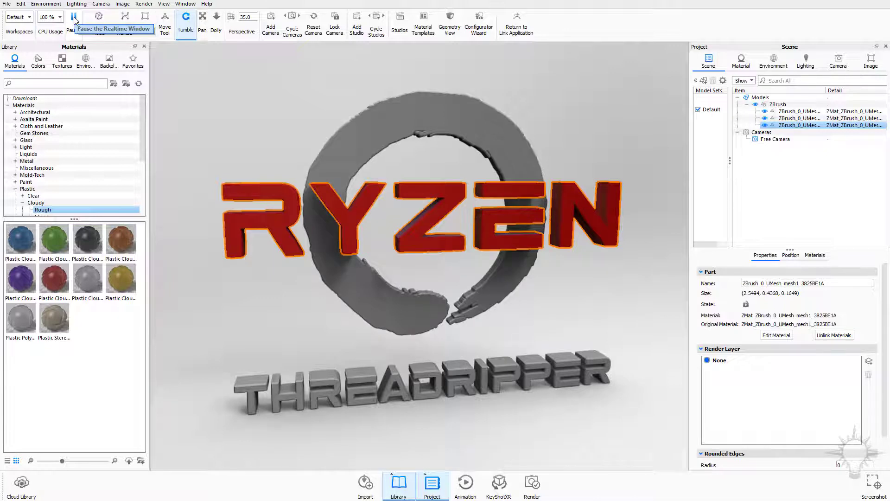
# - Pause KeyShot's real-time render and open Task Manager on the CPU performance view
pyautogui.click(74, 20)
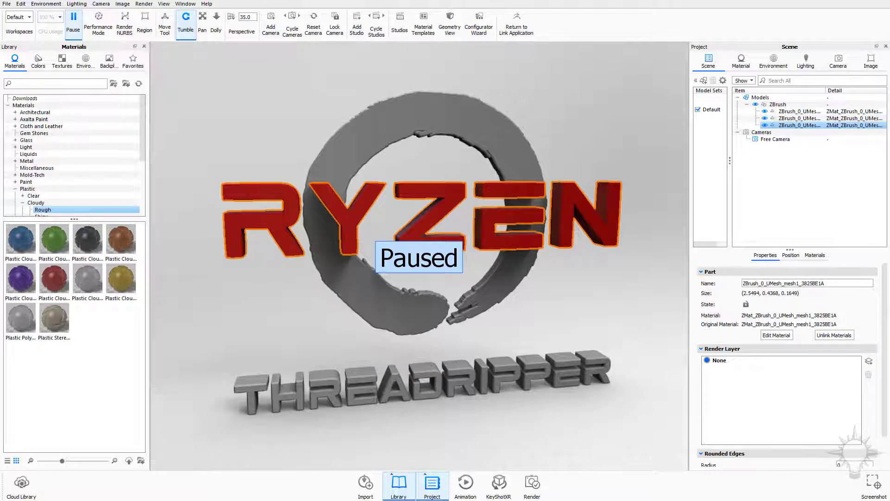
pyautogui.hotkey('ctrl', 'shift', 'Escape')
pyautogui.click(111, 95)
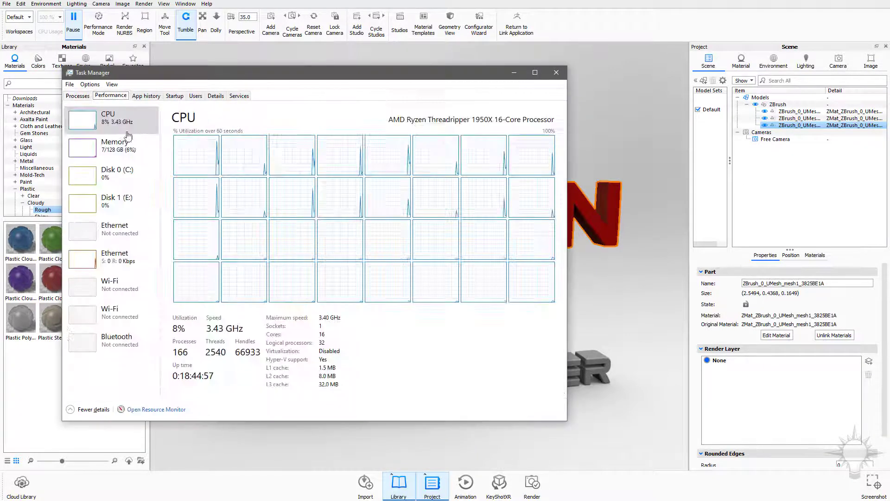
pyautogui.doubleClick(207, 122)
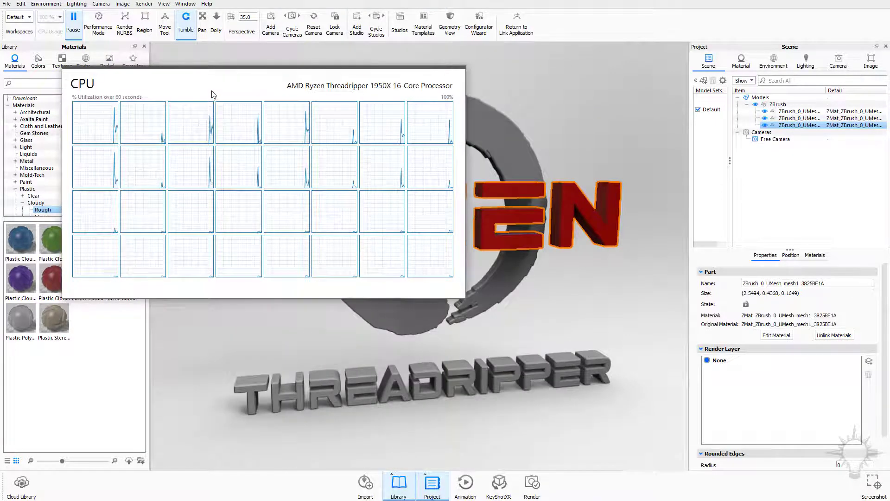
pyautogui.doubleClick(212, 92)
# - Switch the CPU graph to Overall utilization, then to Logical processors
pyautogui.rightClick(241, 118)
pyautogui.moveTo(285, 120)
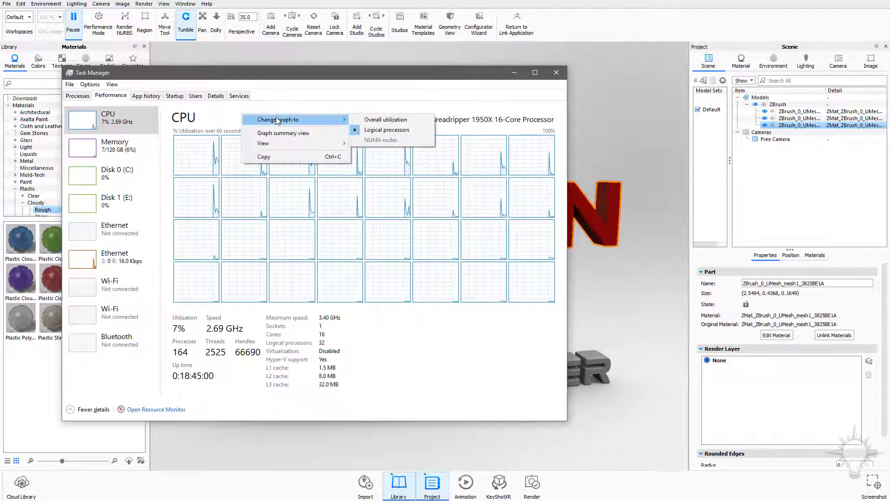
pyautogui.click(367, 120)
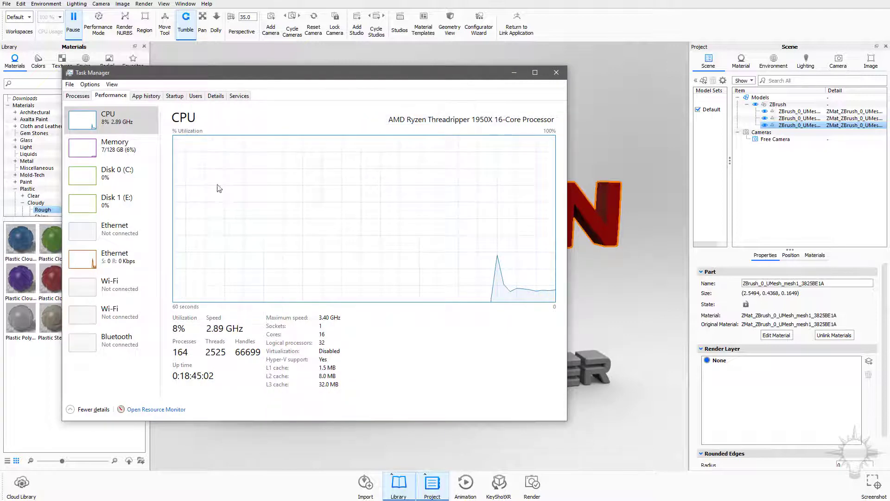
pyautogui.rightClick(217, 119)
pyautogui.moveTo(237, 124)
pyautogui.click(359, 133)
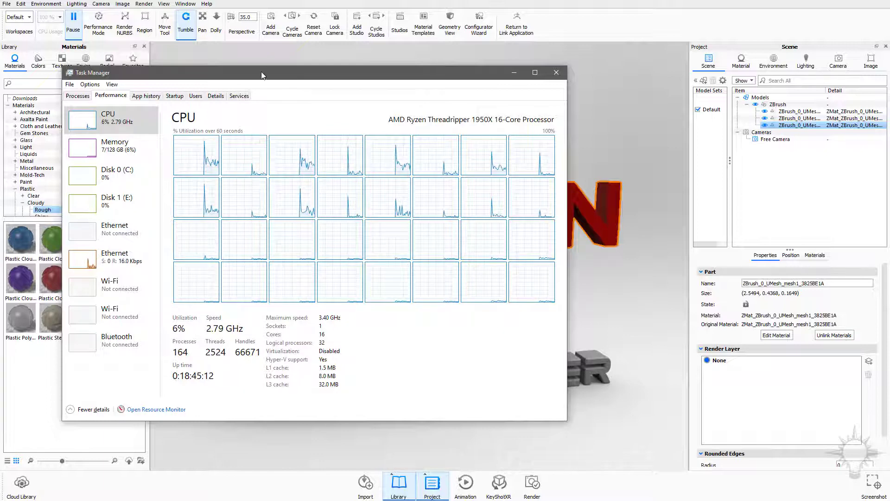
# - Resume KeyShot's real-time rendering and move Task Manager up and left in front
pyautogui.moveTo(262, 75); pyautogui.dragTo(337, 88)
pyautogui.click(74, 21)
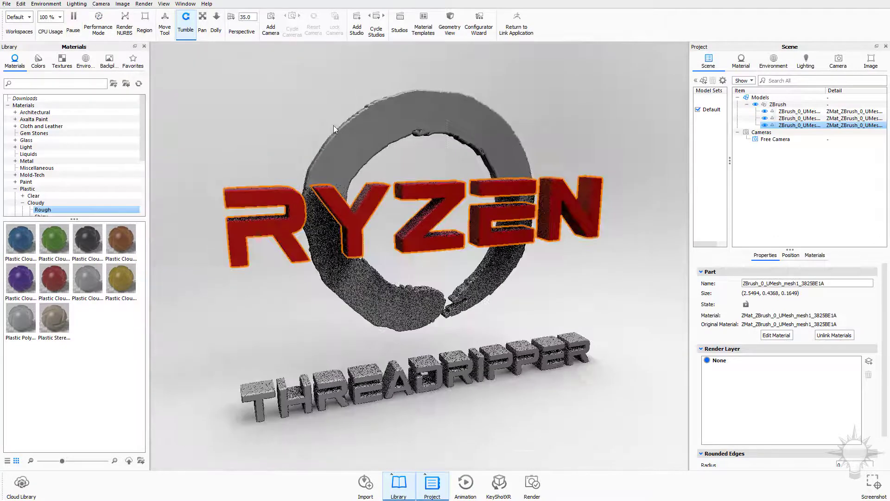
pyautogui.hotkey('alt', 'Tab')
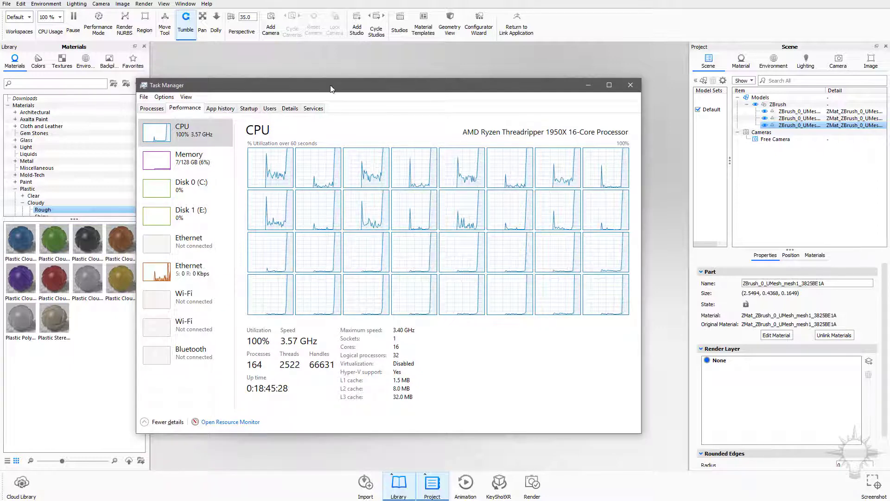
pyautogui.moveTo(331, 90); pyautogui.dragTo(254, 82)
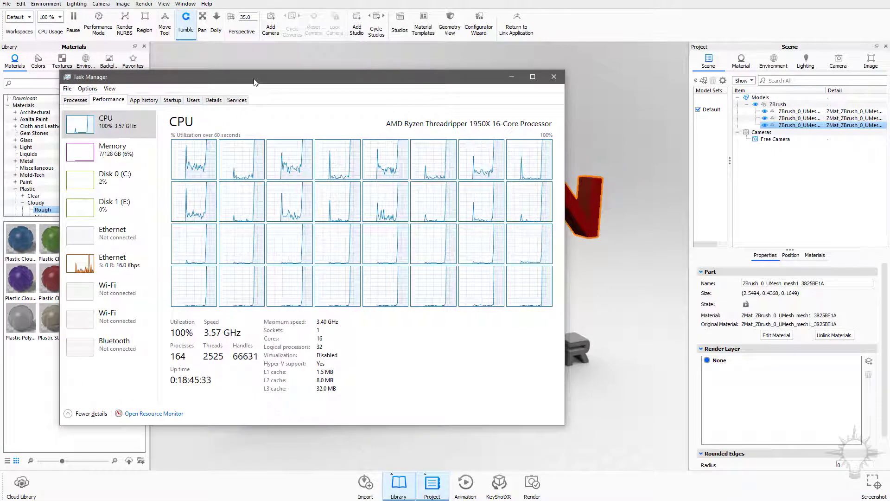
# - Close Task Manager, review Save As file types for ThreadripperLogo.bip, and cancel without saving
pyautogui.click(554, 77)
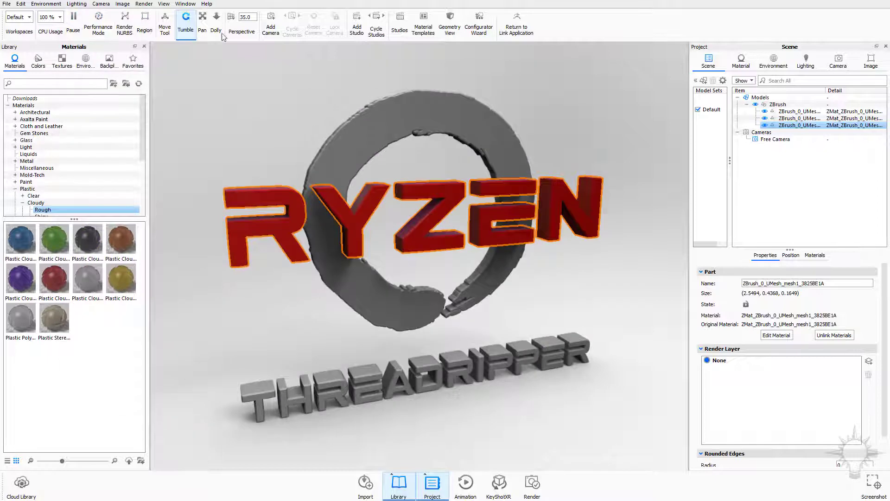
pyautogui.click(7, 5)
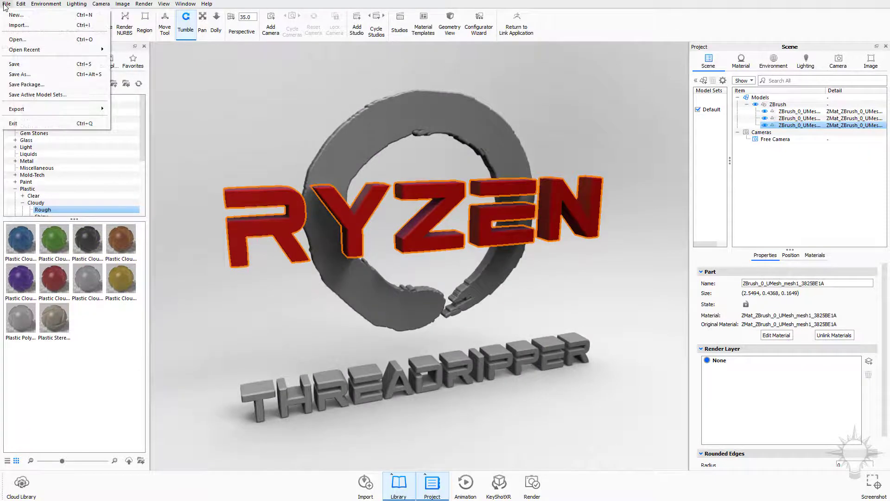
pyautogui.click(21, 74)
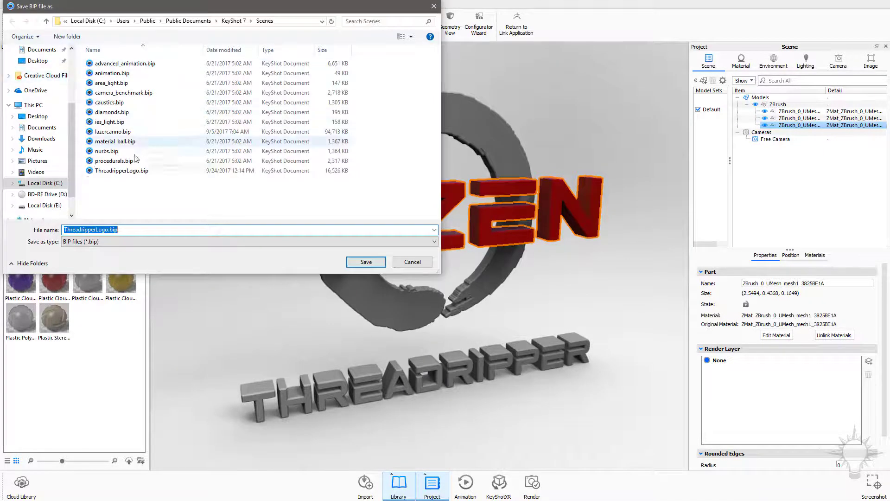
pyautogui.click(112, 241)
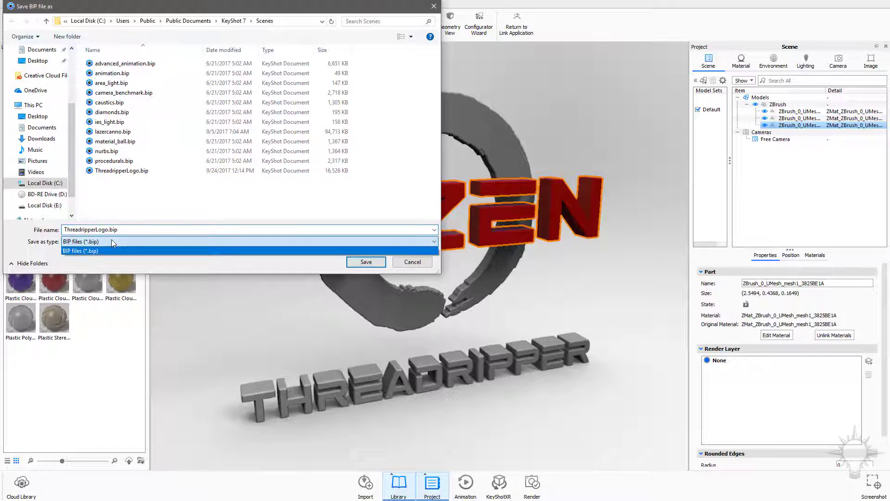
pyautogui.click(111, 242)
pyautogui.click(412, 263)
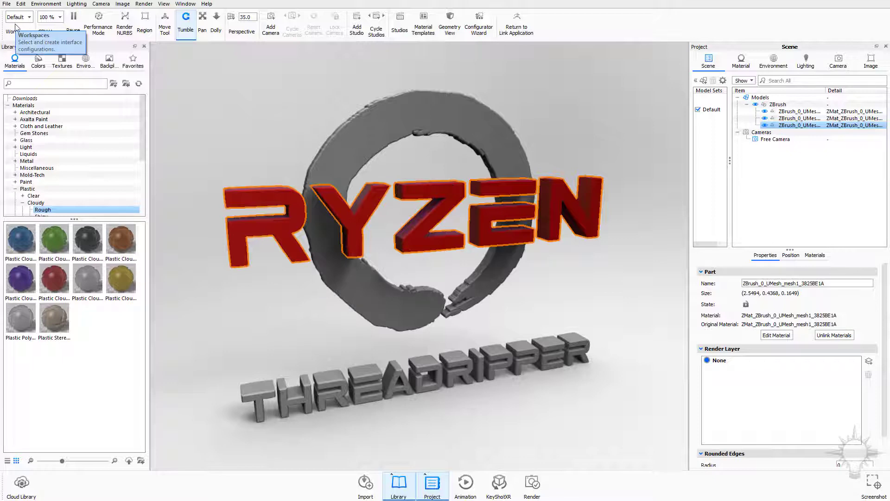
pyautogui.click(21, 4)
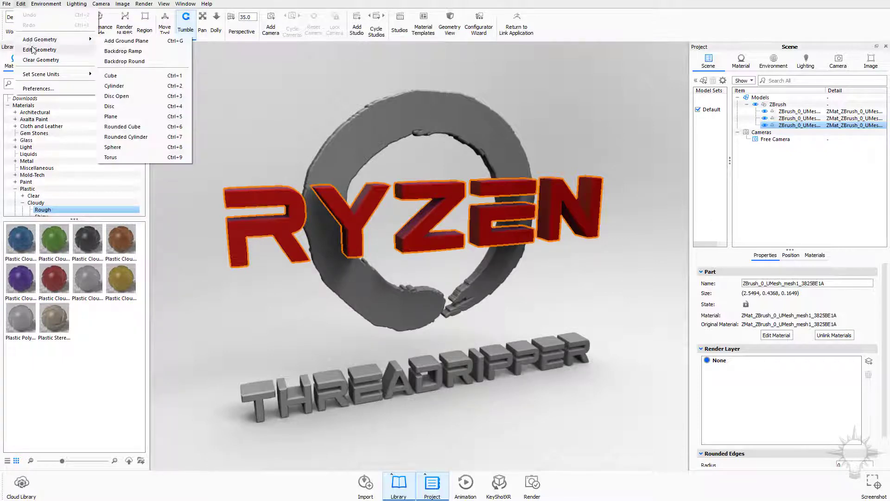
# - Browse the Environment, Lighting and Camera menus and open the Lighting and Camera settings
pyautogui.press('Right')
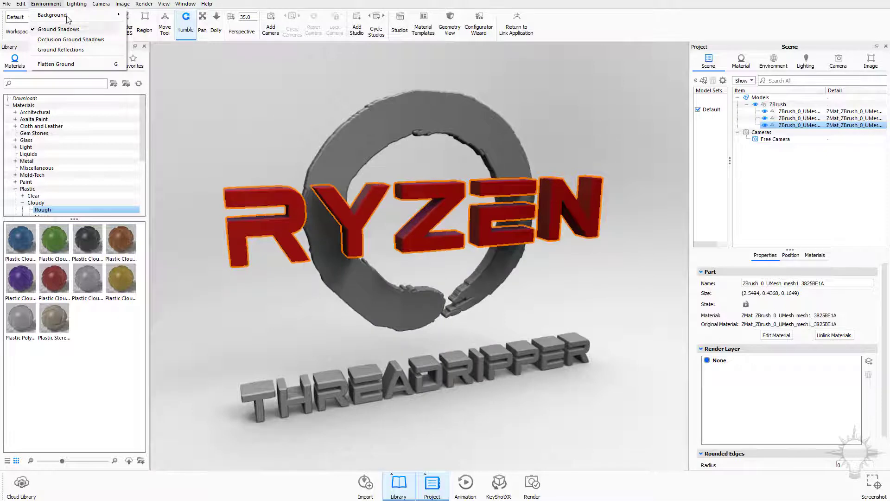
pyautogui.moveTo(76, 4)
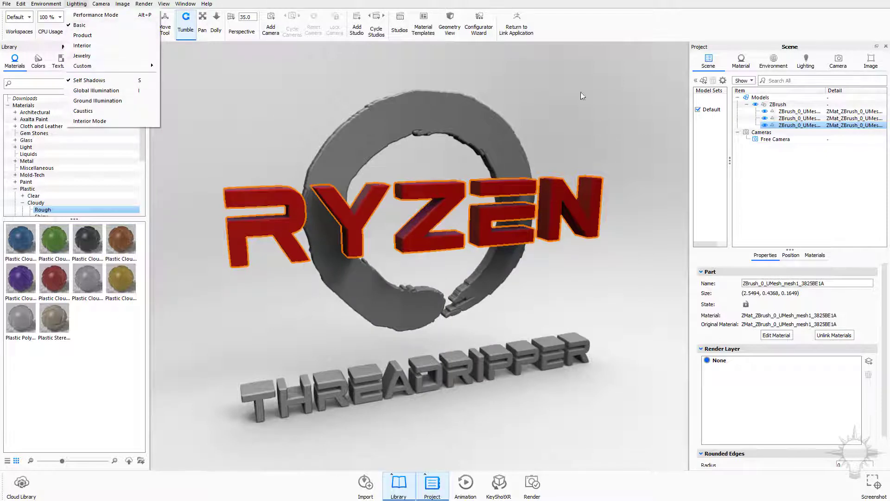
pyautogui.click(810, 61)
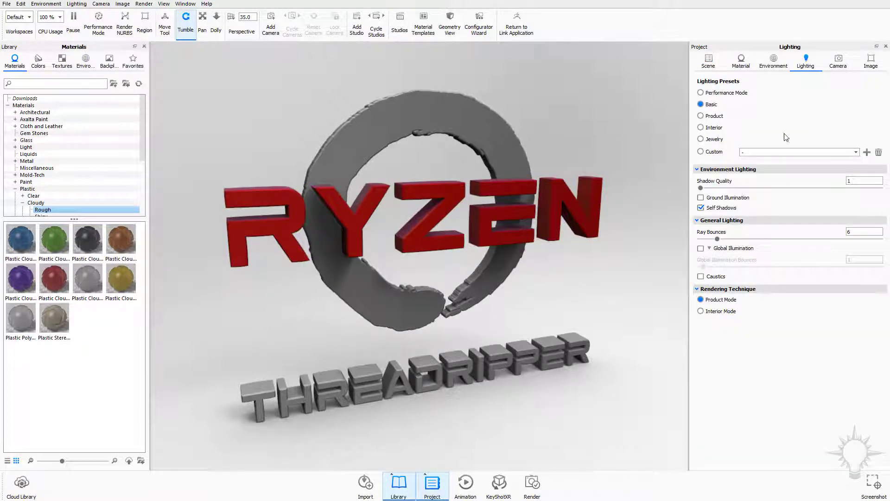
pyautogui.click(78, 4)
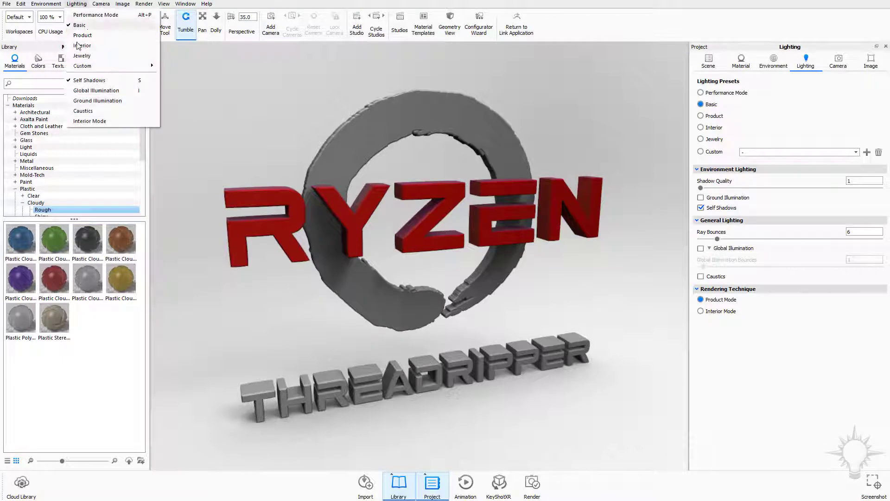
pyautogui.click(102, 4)
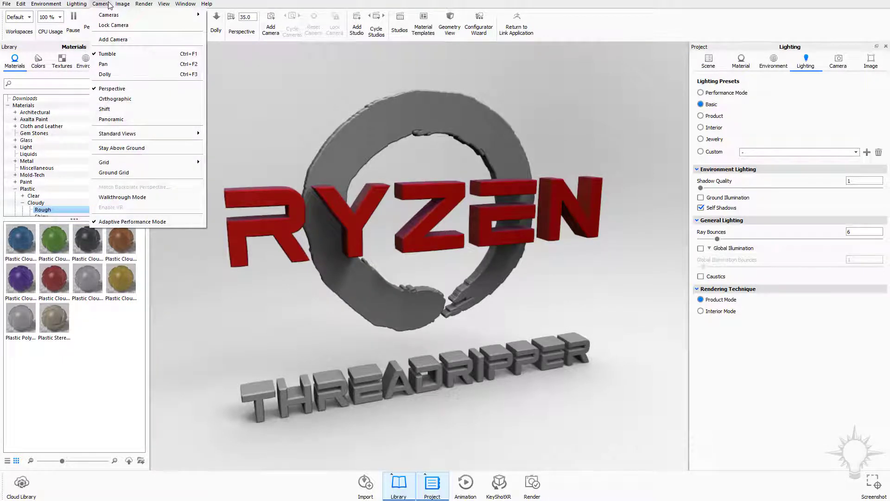
pyautogui.click(839, 61)
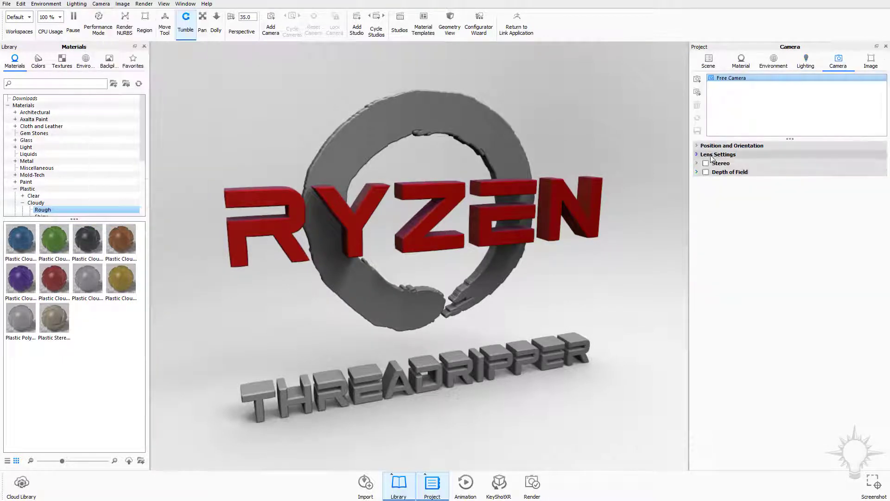
# - Cycle the Project panel through Scene, Material, Environment and Lighting, ending on Camera
pyautogui.click(431, 213)
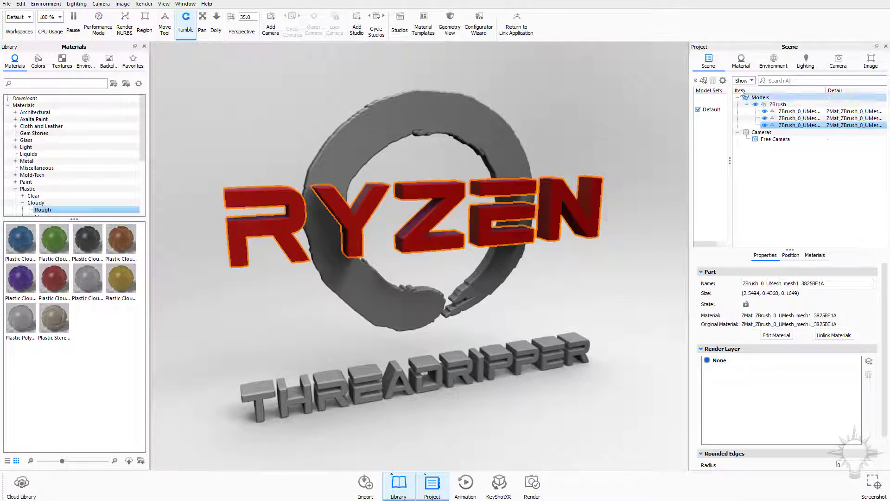
pyautogui.click(741, 63)
pyautogui.click(774, 62)
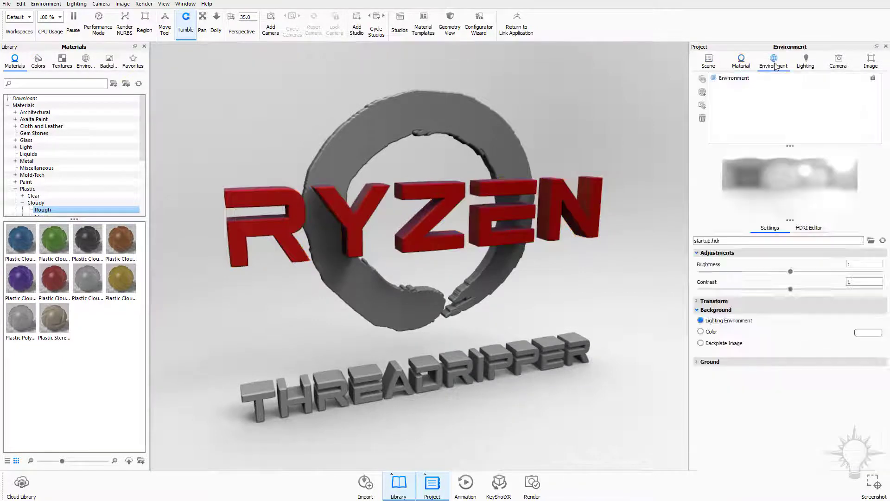
pyautogui.click(806, 64)
pyautogui.click(837, 63)
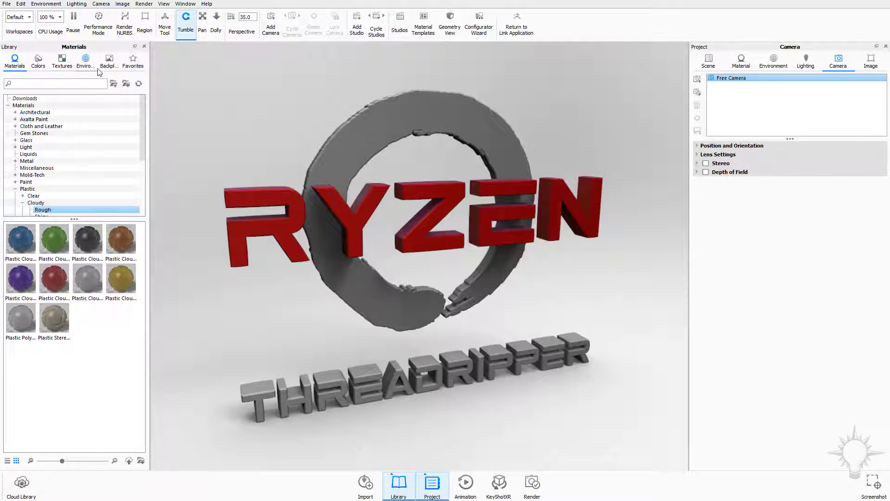
# - Apply the Outdoor Aversis_Village-lawn_6k HDRI from the library and show its Environment settings
pyautogui.click(90, 64)
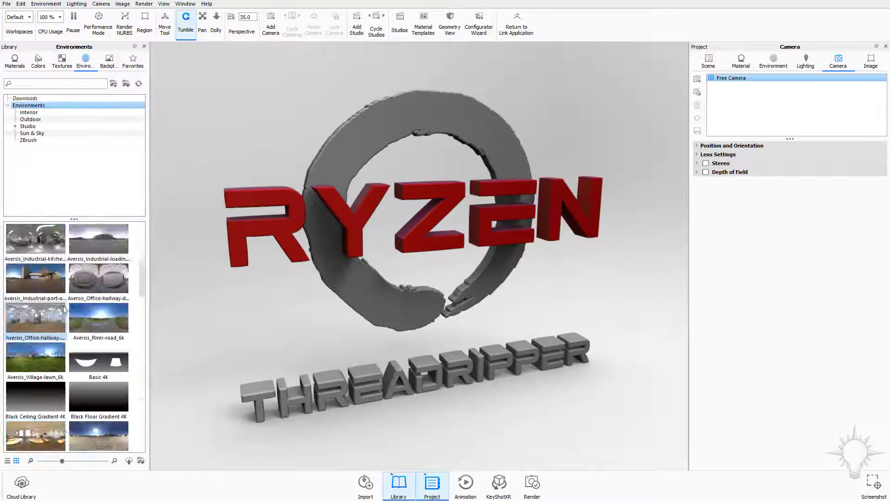
pyautogui.scroll(-5, 65, 309)
pyautogui.click(30, 119)
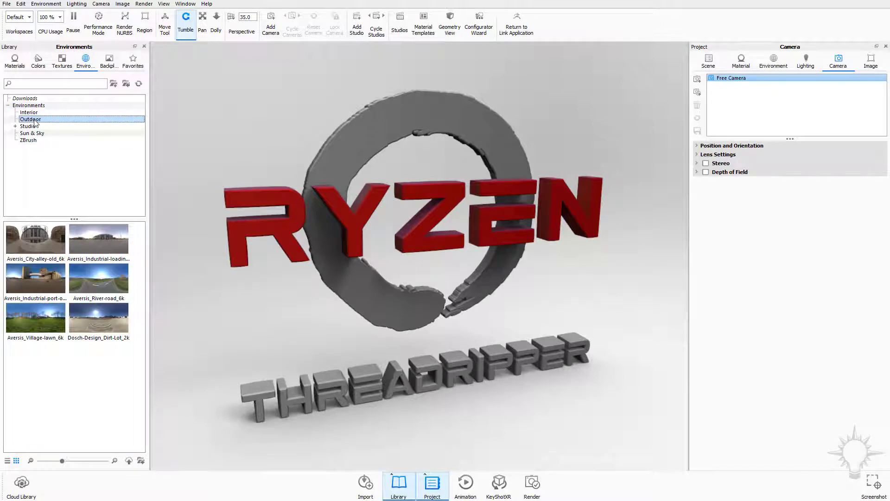
pyautogui.click(27, 242)
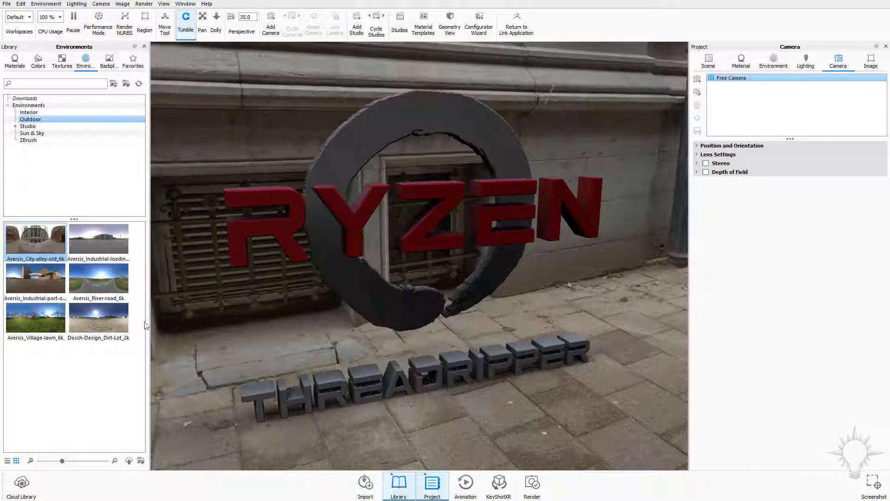
pyautogui.click(45, 321)
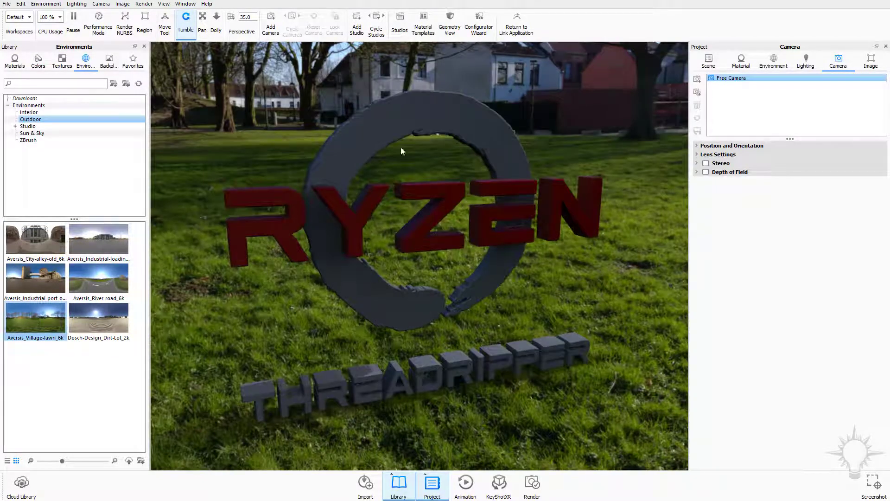
pyautogui.click(774, 60)
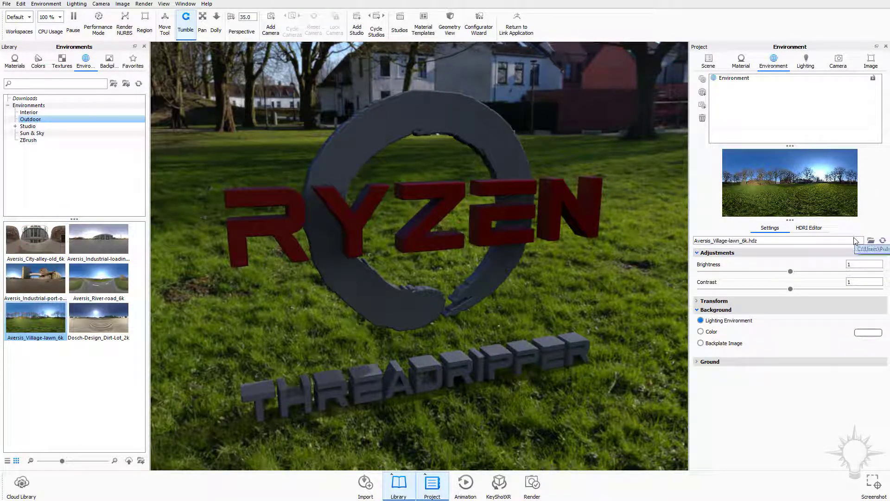
# - Set the render resolution to the Landscape 720 x 480 preset and nudge the camera slightly
pyautogui.click(119, 6)
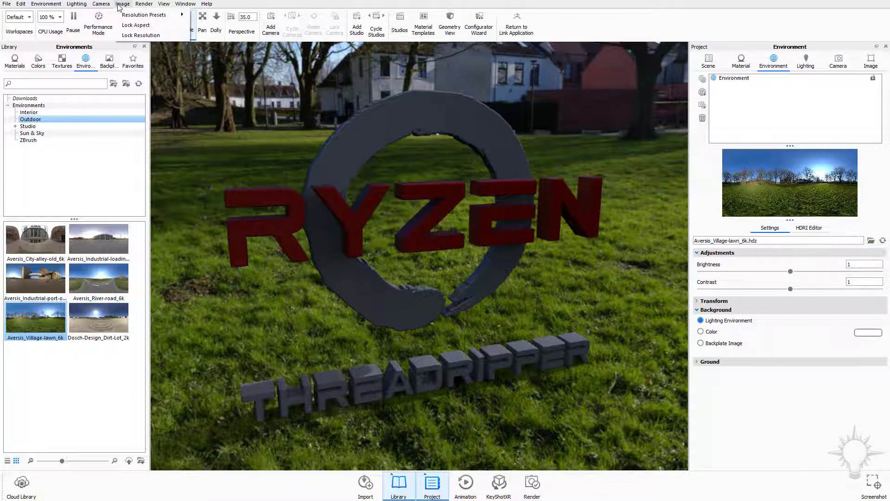
pyautogui.moveTo(126, 18)
pyautogui.moveTo(153, 15)
pyautogui.moveTo(207, 21)
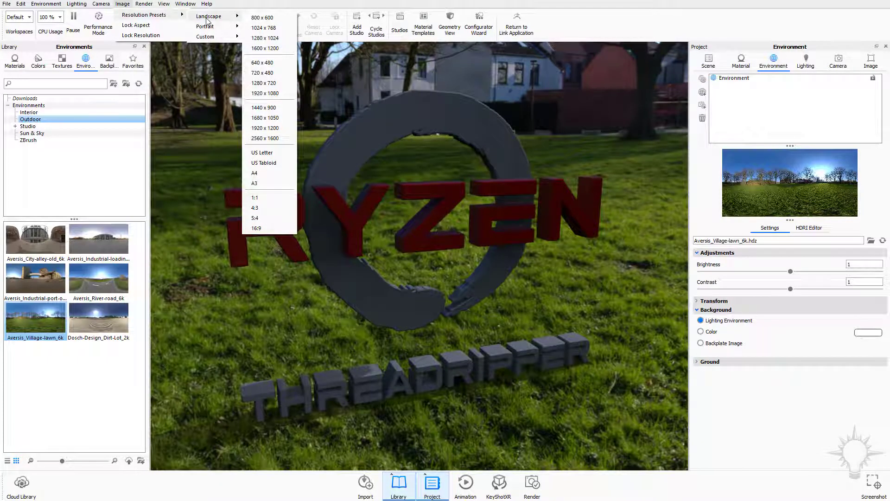
pyautogui.moveTo(214, 39)
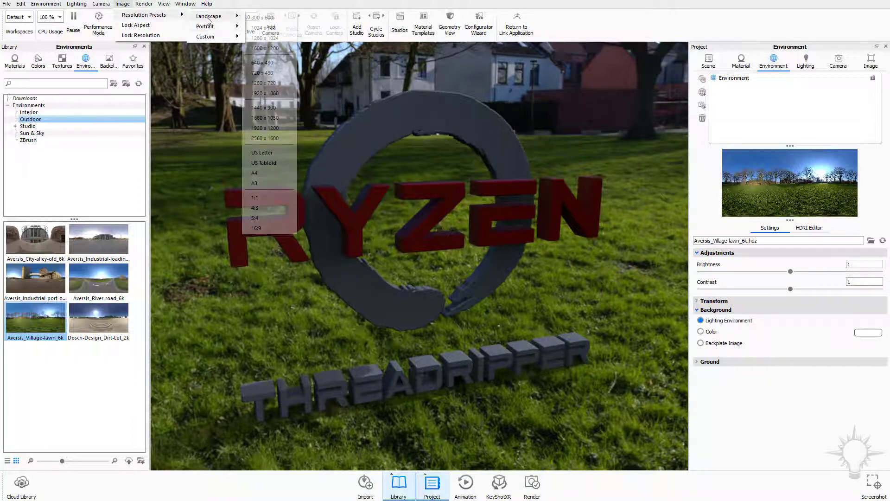
pyautogui.click(261, 73)
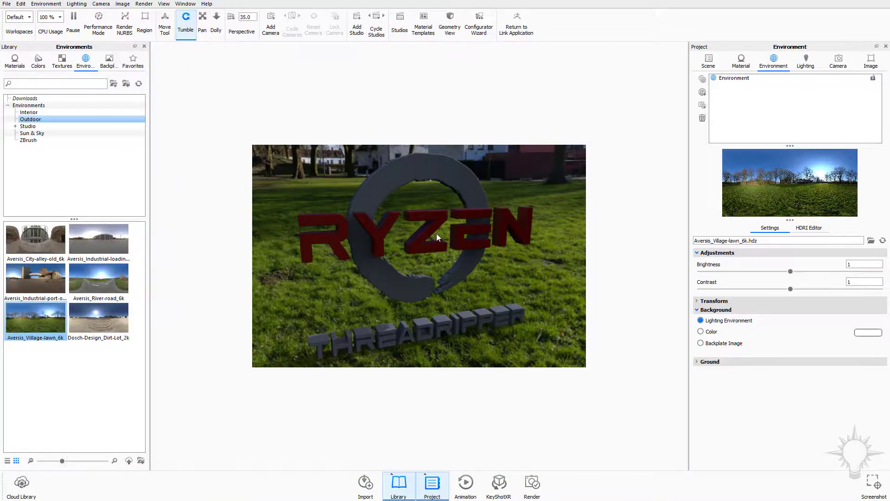
pyautogui.moveTo(437, 237)
pyautogui.mouseDown()
pyautogui.moveTo(465, 224)
pyautogui.moveTo(444, 222)
pyautogui.mouseUp()
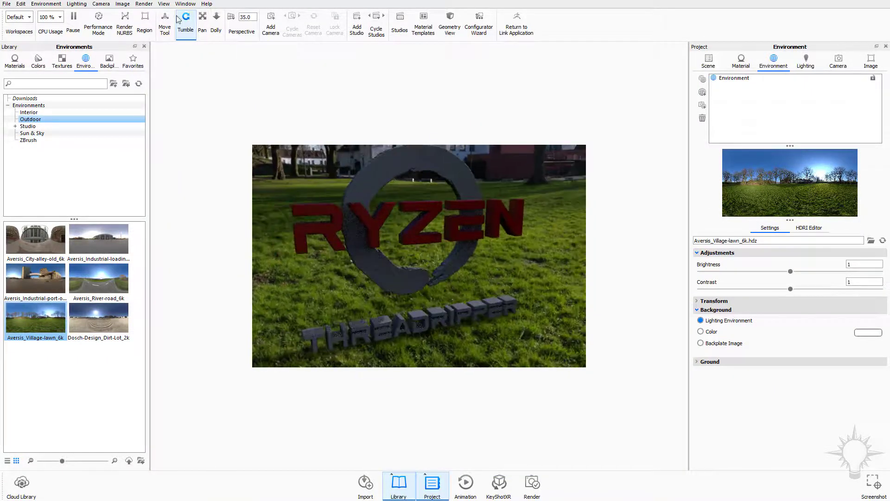
pyautogui.click(123, 4)
# - Set the render to 1280 x 720, switch the library to materials, and show image resolution settings
pyautogui.click(265, 95)
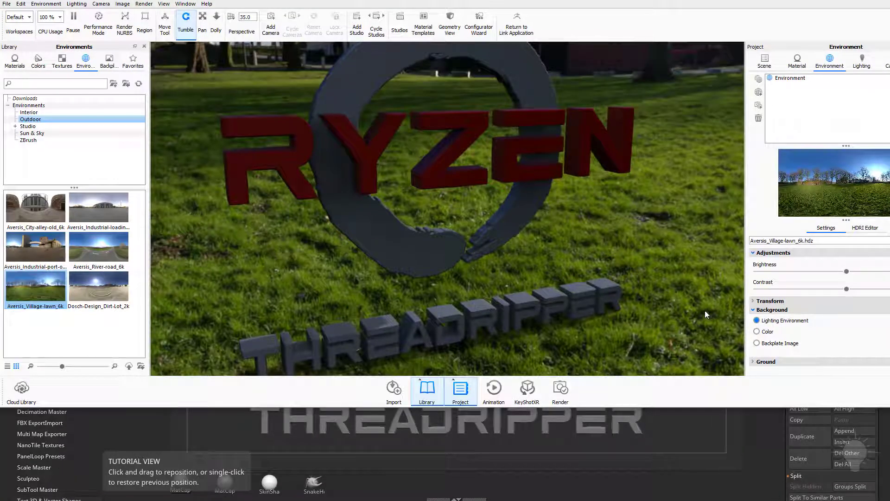
pyautogui.rightClick(649, 205)
pyautogui.click(672, 209)
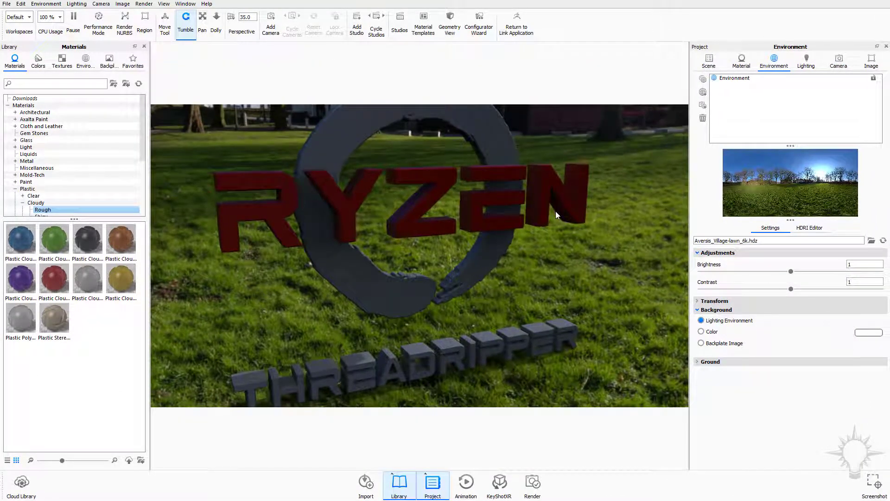
pyautogui.click(123, 4)
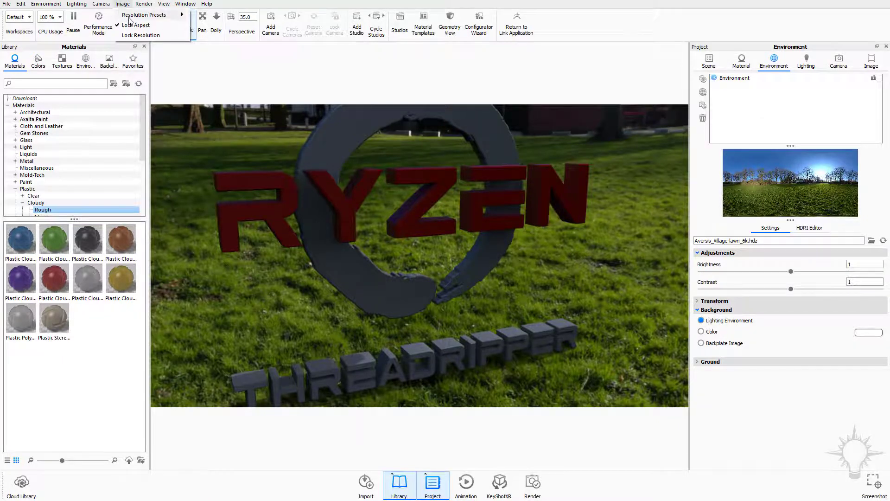
pyautogui.moveTo(133, 18)
pyautogui.moveTo(207, 16)
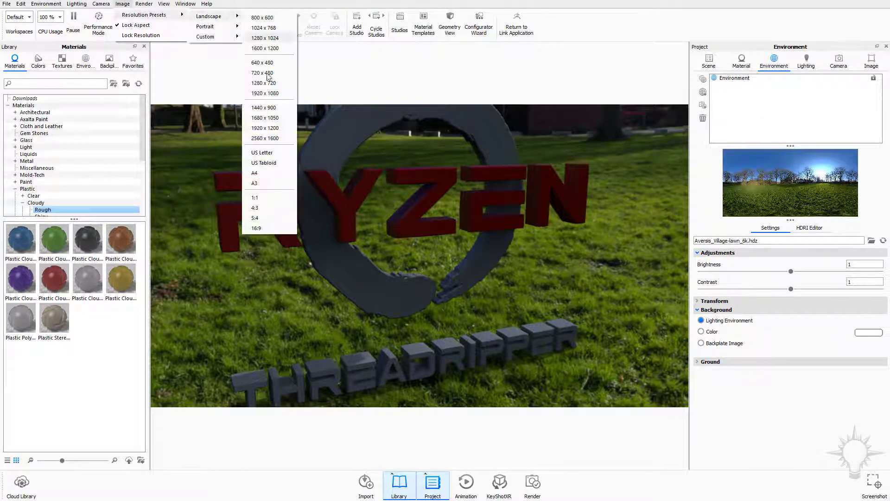
pyautogui.click(867, 62)
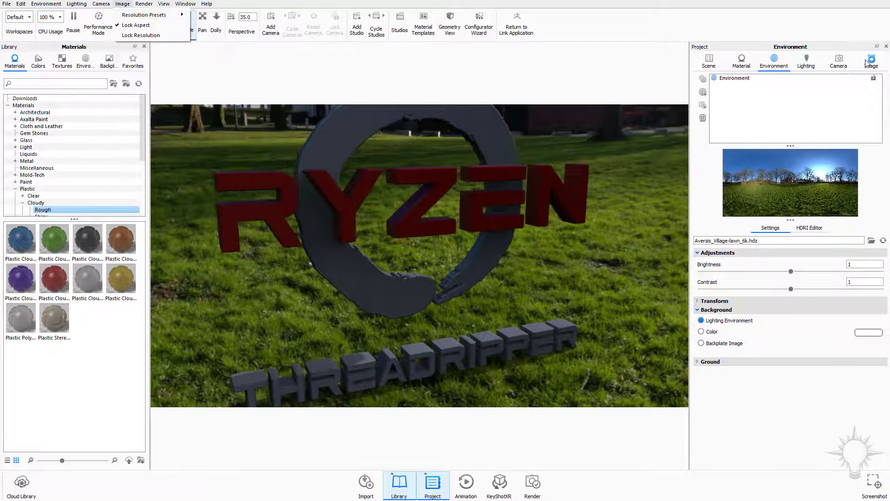
pyautogui.click(866, 63)
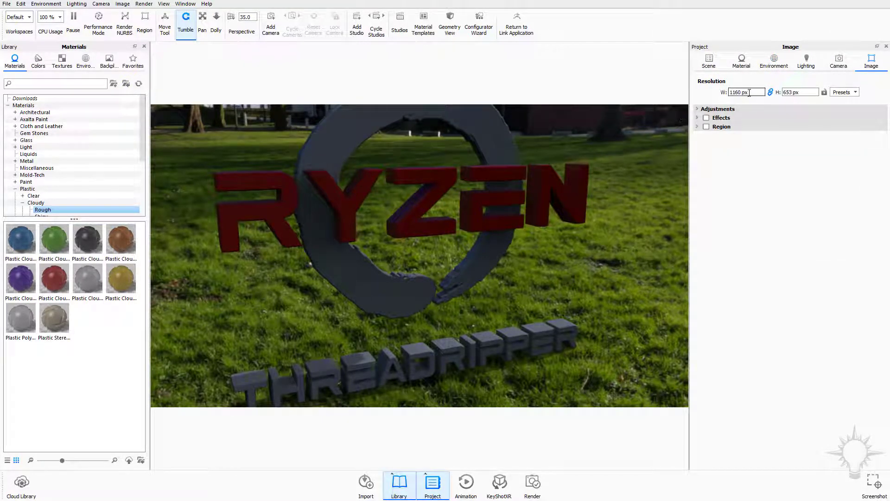
# - Narrow the KeyShot window and reapply the 1280 x 720 resolution preset
pyautogui.moveTo(889, 393); pyautogui.dragTo(837, 362)
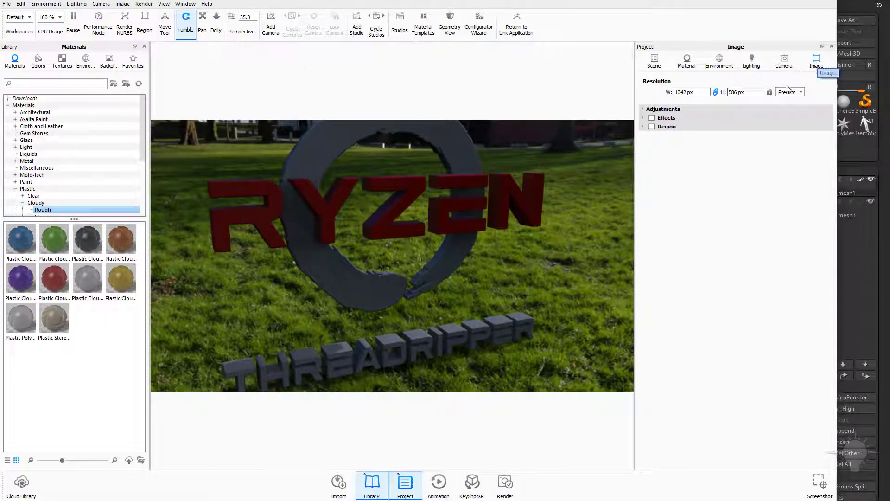
pyautogui.click(789, 92)
pyautogui.moveTo(819, 105)
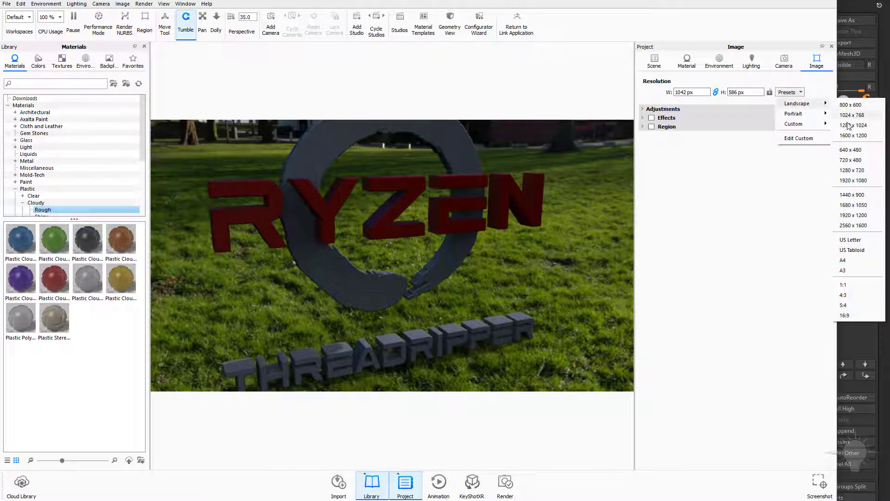
pyautogui.click(853, 170)
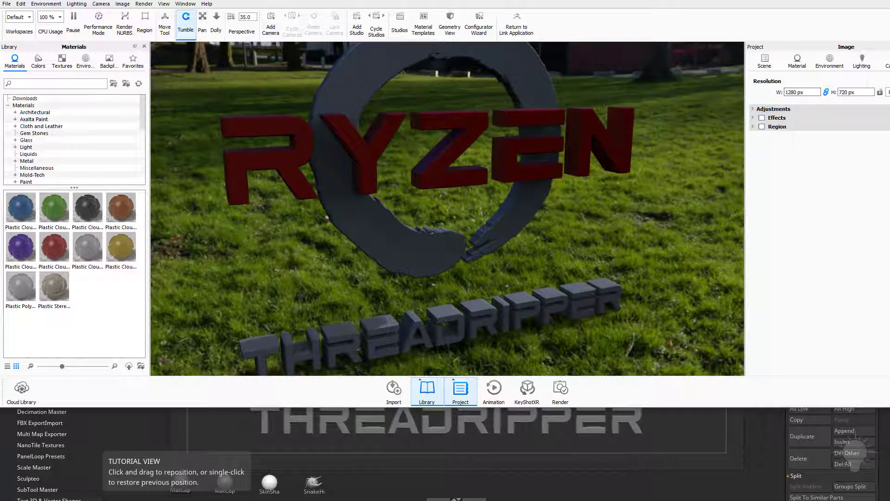
# - Switch to the 1280 x 1024 preset, lock the resolution, and resize the window to 1163 x 930 px
pyautogui.moveTo(745, 208); pyautogui.dragTo(724, 209)
pyautogui.click(884, 93)
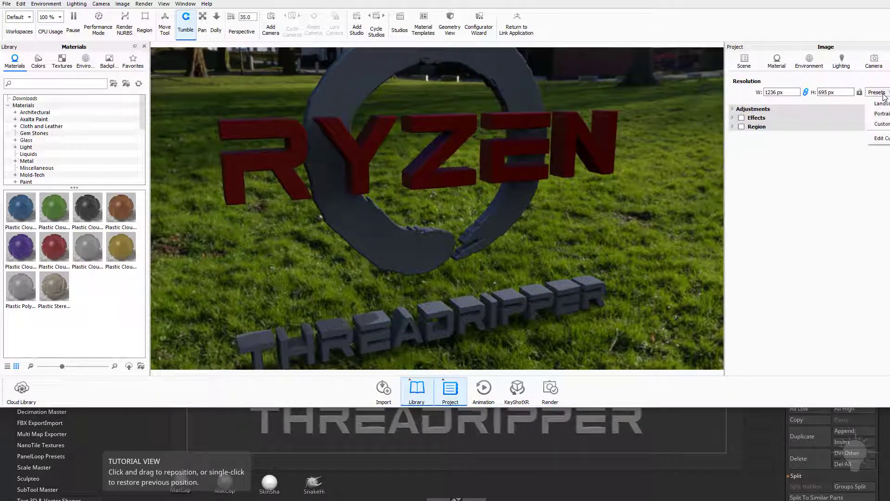
pyautogui.click(881, 103)
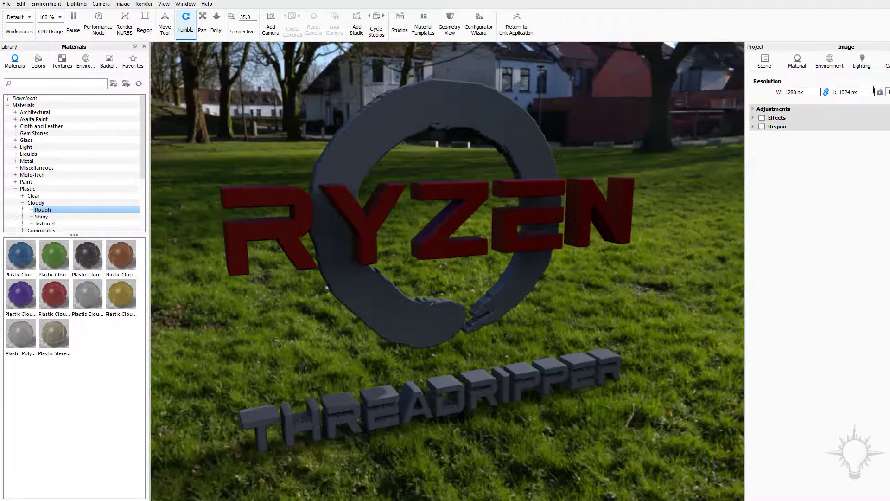
pyautogui.click(880, 92)
pyautogui.moveTo(888, 174)
pyautogui.mouseDown()
pyautogui.moveTo(853, 174)
pyautogui.moveTo(876, 173)
pyautogui.mouseUp()
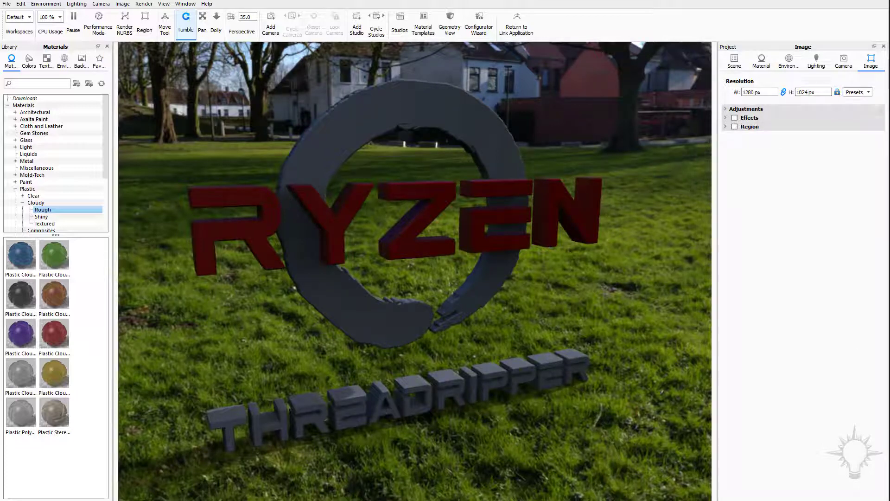
pyautogui.moveTo(887, 500)
pyautogui.mouseDown()
pyautogui.moveTo(879, 481)
pyautogui.moveTo(889, 500)
pyautogui.mouseUp()
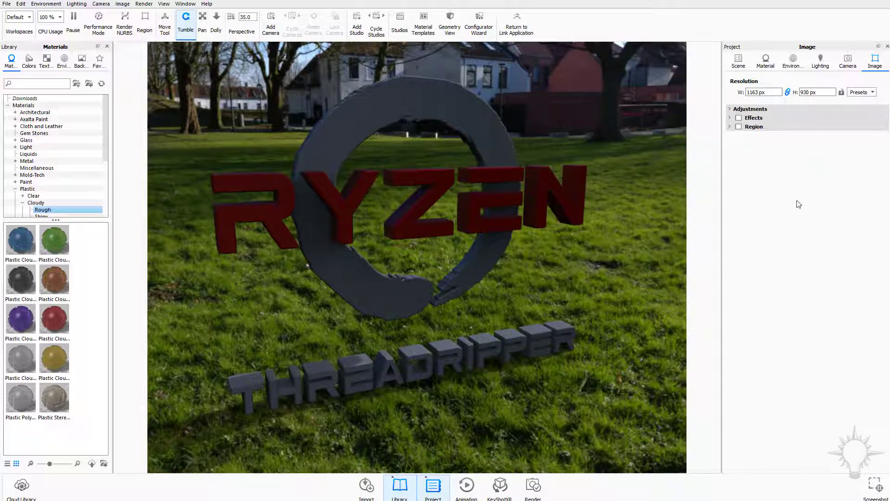
# - Browse the Render output, queue and passes options, expand Region in Render and Image, then close
pyautogui.click(142, 4)
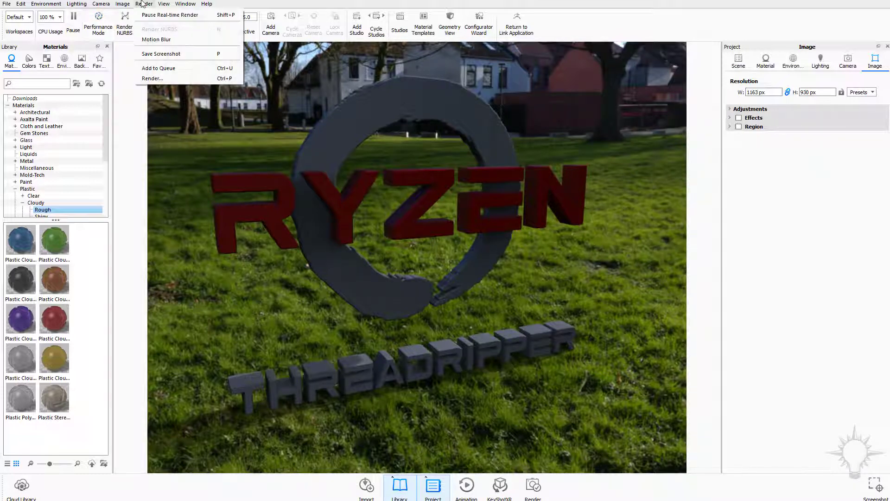
pyautogui.click(148, 78)
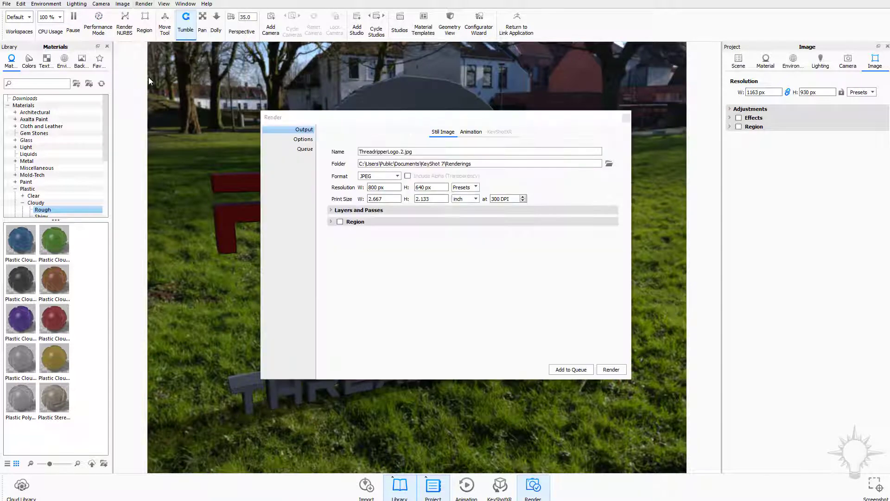
pyautogui.click(306, 150)
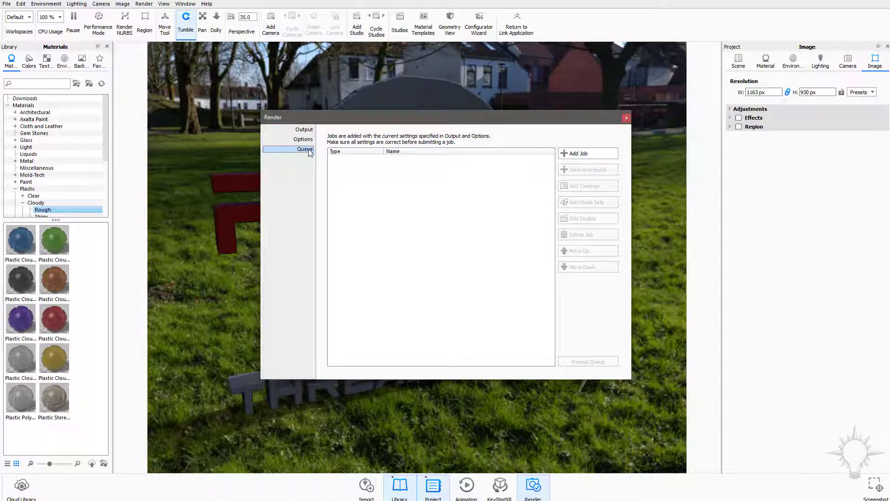
pyautogui.click(310, 130)
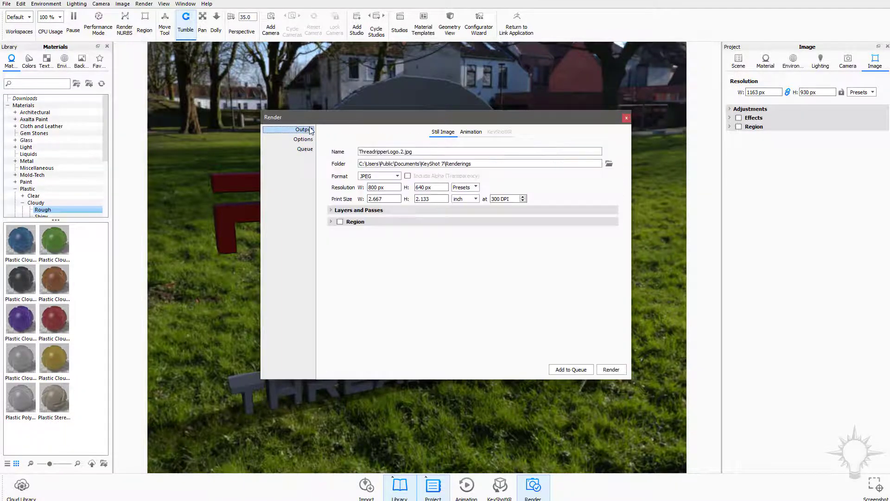
pyautogui.click(331, 210)
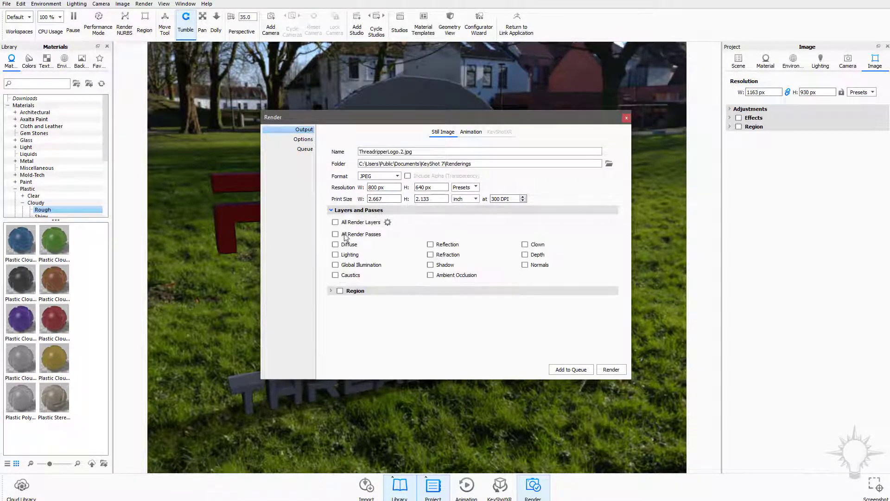
pyautogui.click(333, 291)
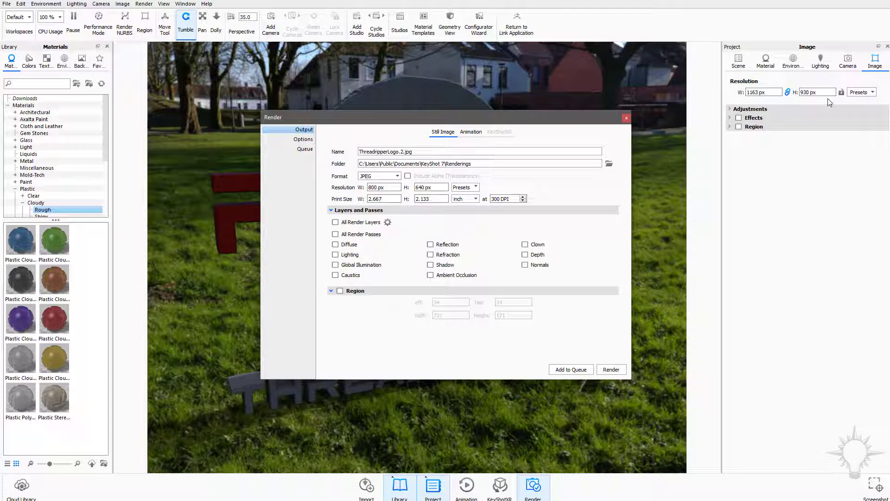
pyautogui.click(730, 127)
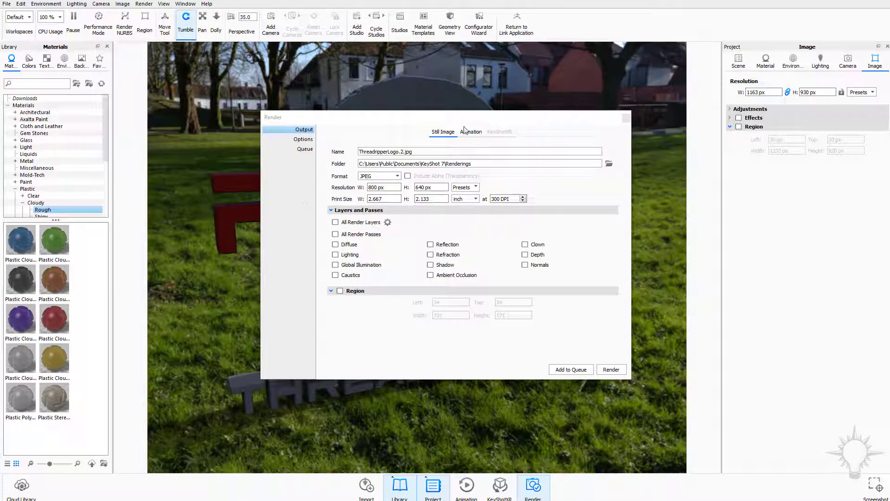
pyautogui.click(626, 118)
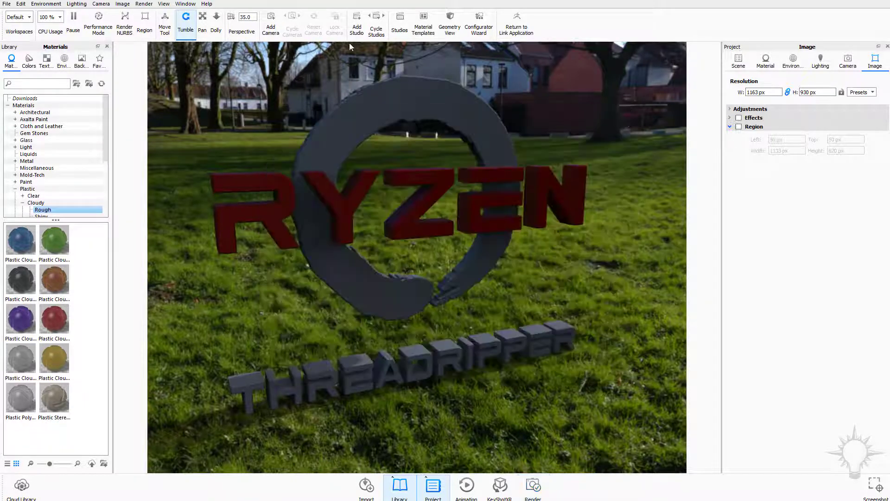
# - Show the Scene tab's model list and select the RYZEN letters, then the ring mesh
pyautogui.click(161, 4)
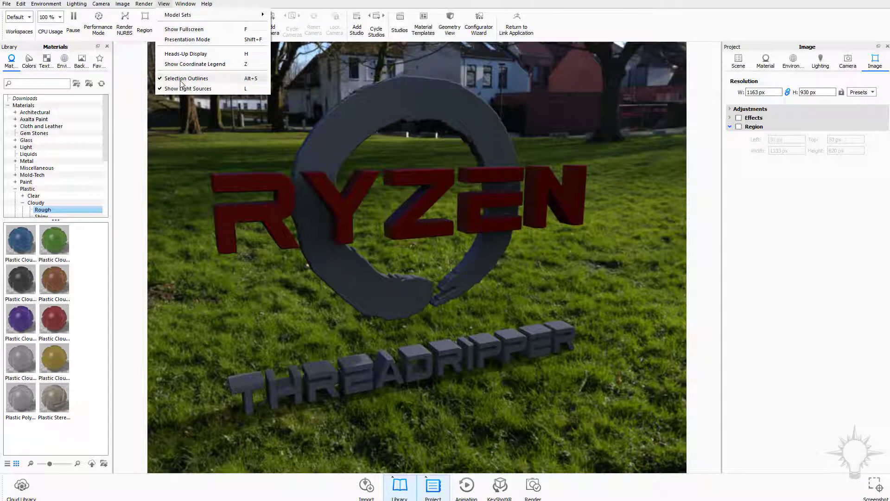
pyautogui.click(739, 60)
pyautogui.click(832, 125)
pyautogui.click(467, 131)
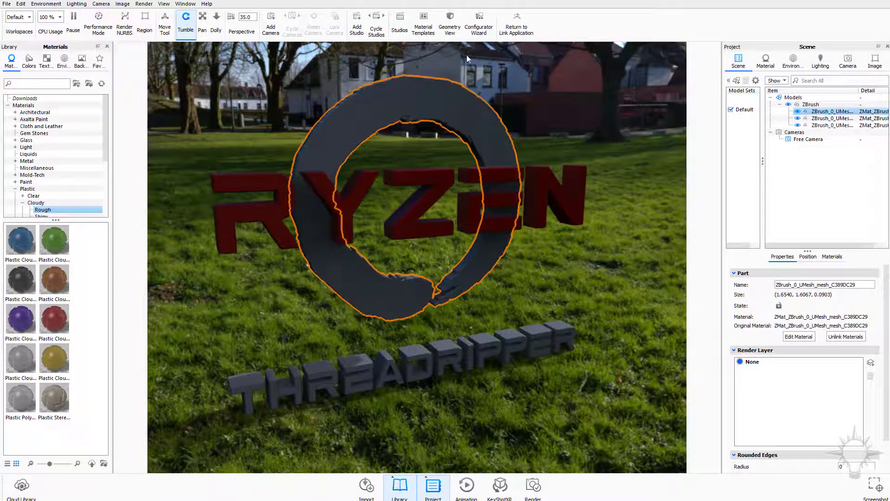
# - Turn the Heads-Up Display overlay on, then off again, and check the View and Window menus
pyautogui.click(164, 4)
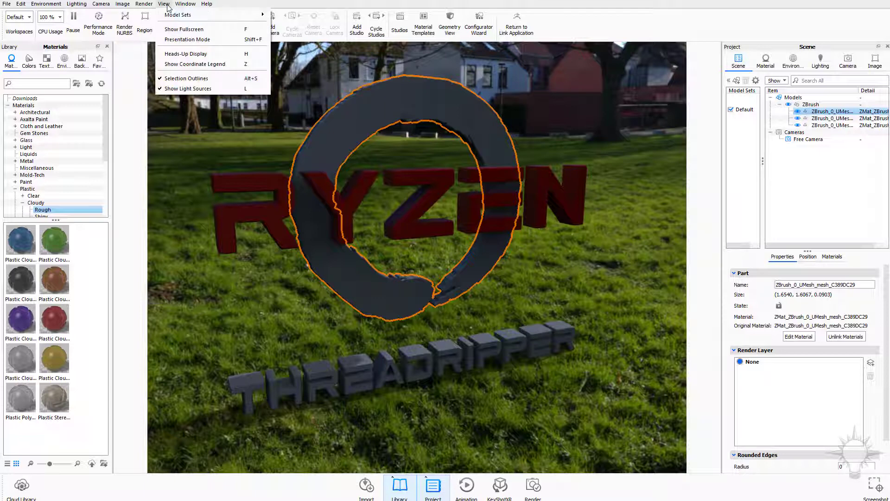
pyautogui.click(173, 55)
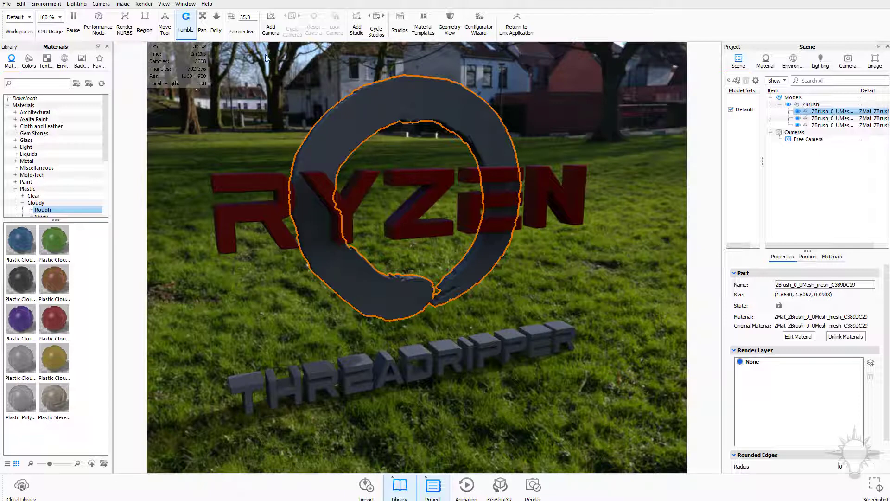
pyautogui.click(184, 4)
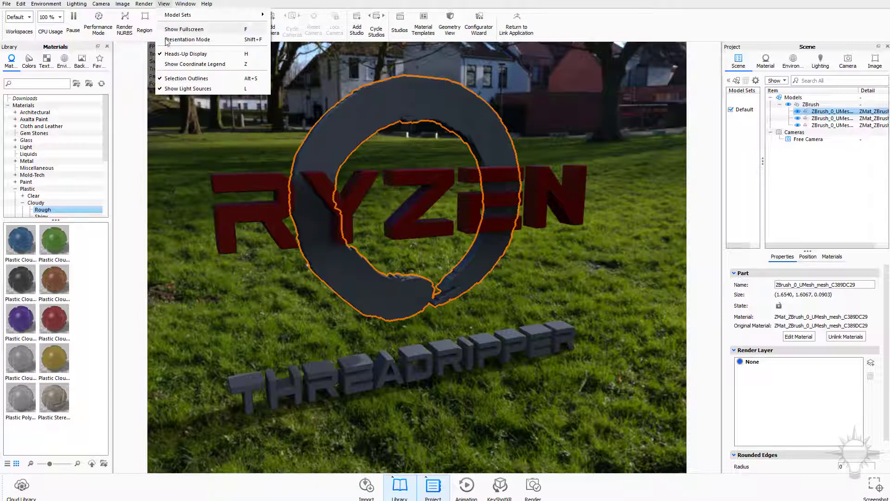
pyautogui.click(165, 5)
pyautogui.click(164, 4)
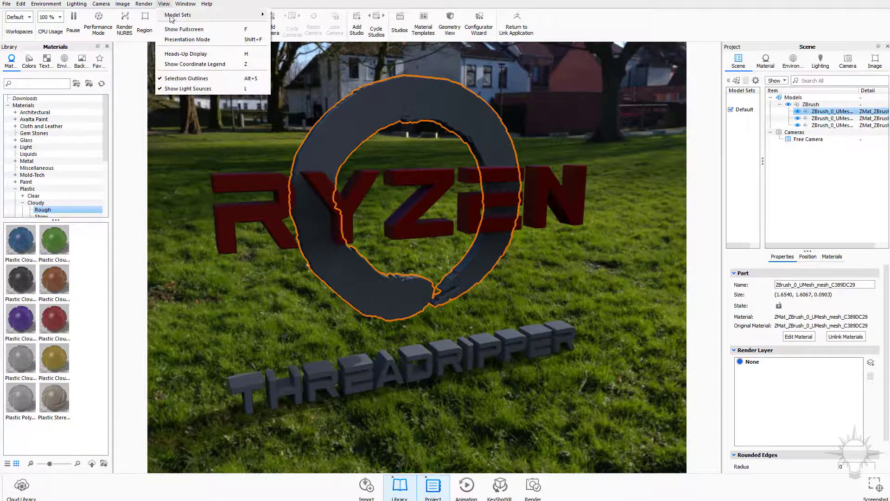
pyautogui.moveTo(171, 17)
pyautogui.moveTo(196, 4)
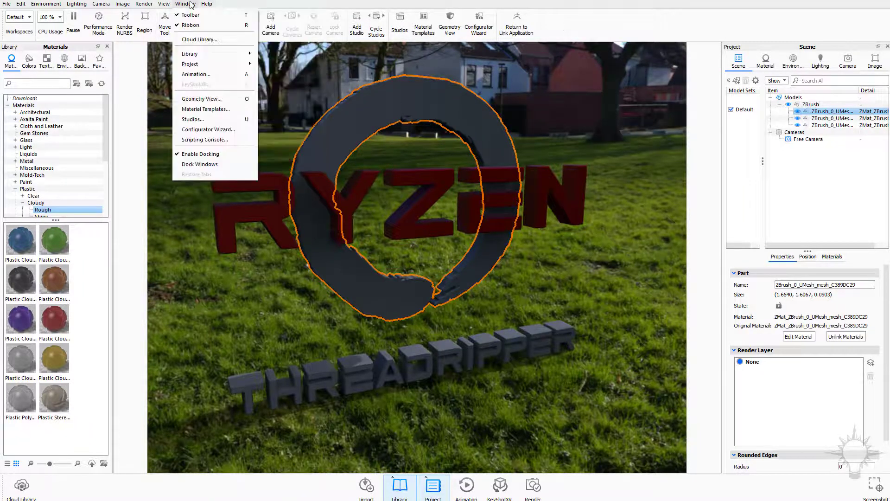
pyautogui.click(187, 26)
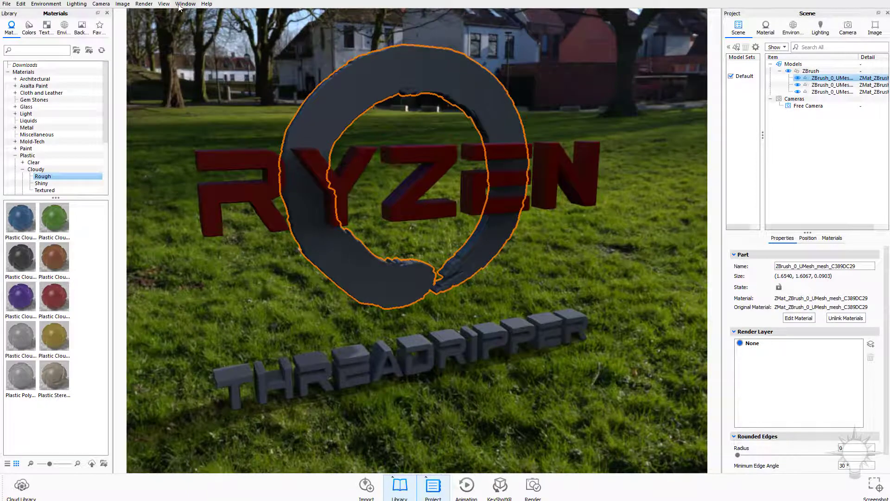
pyautogui.click(185, 4)
pyautogui.click(185, 26)
pyautogui.click(186, 3)
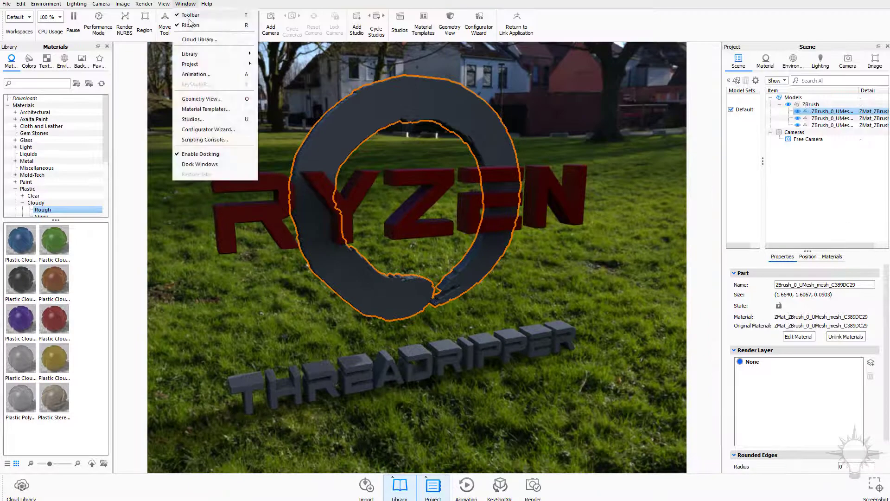
pyautogui.click(185, 4)
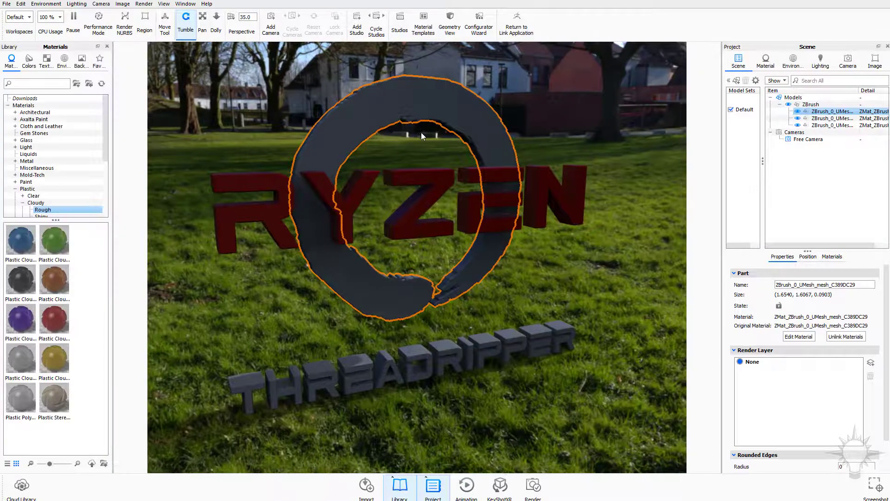
pyautogui.click(185, 4)
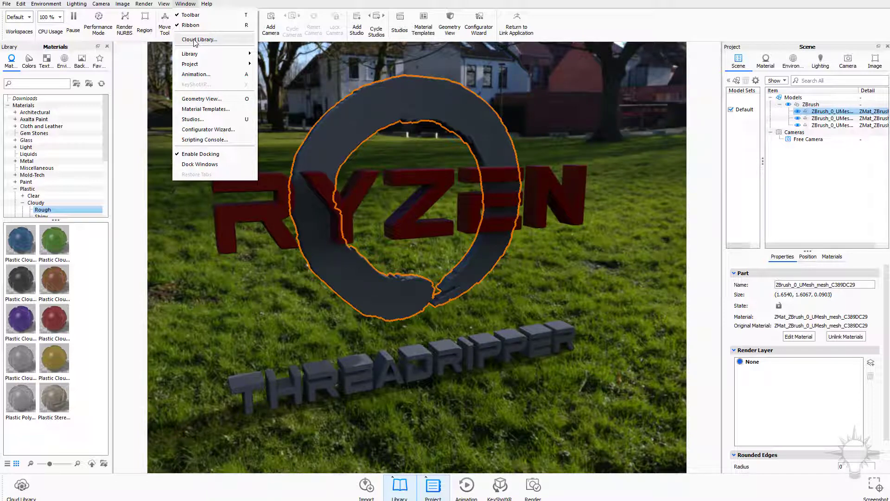
pyautogui.moveTo(207, 5)
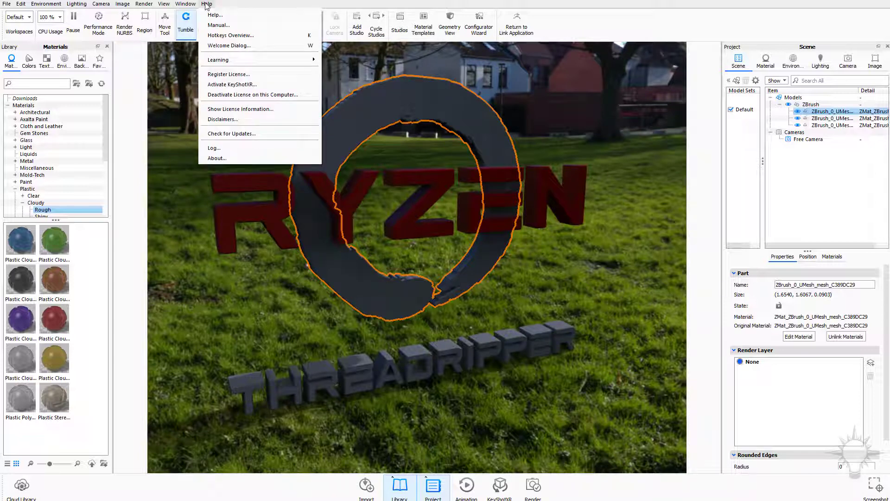
pyautogui.click(226, 35)
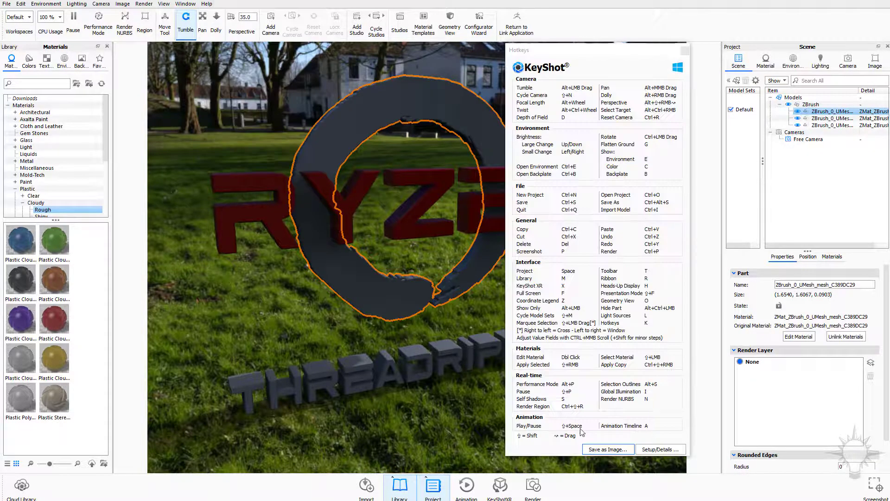
pyautogui.click(685, 52)
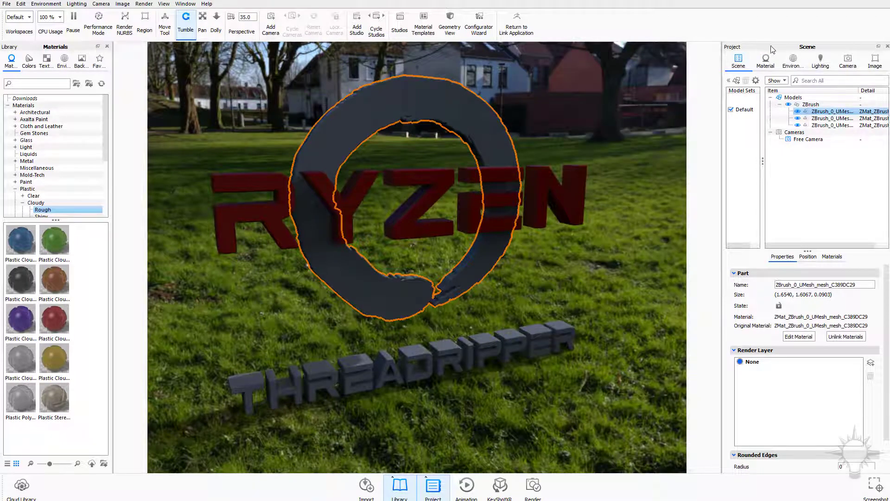
# - Float the Project panel, show the Environments library, then revert to the Default workspace
pyautogui.moveTo(770, 48); pyautogui.dragTo(590, 53)
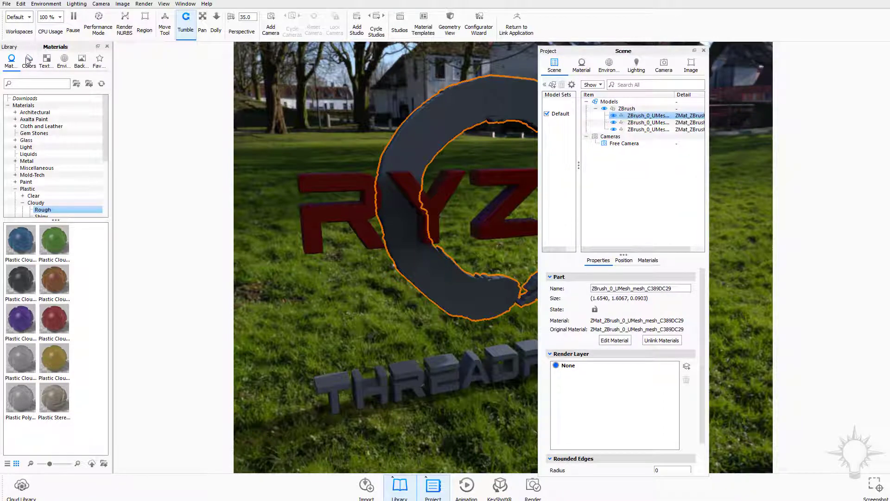
pyautogui.click(55, 60)
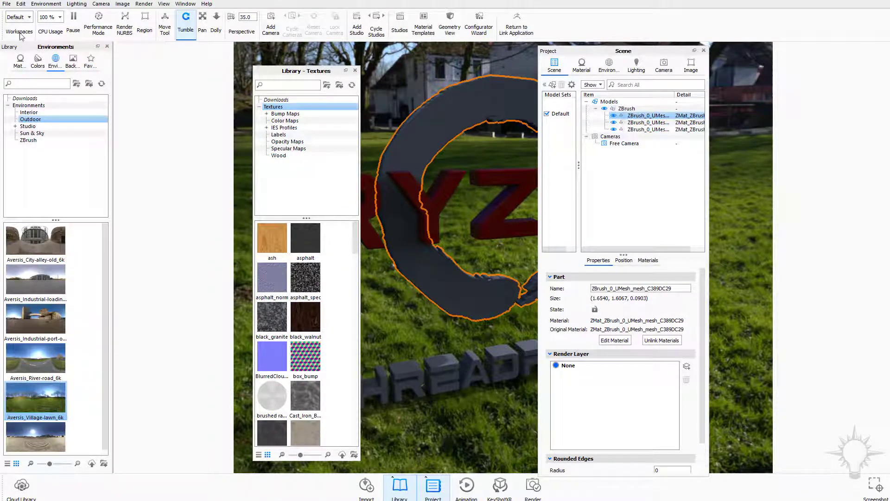
pyautogui.click(29, 19)
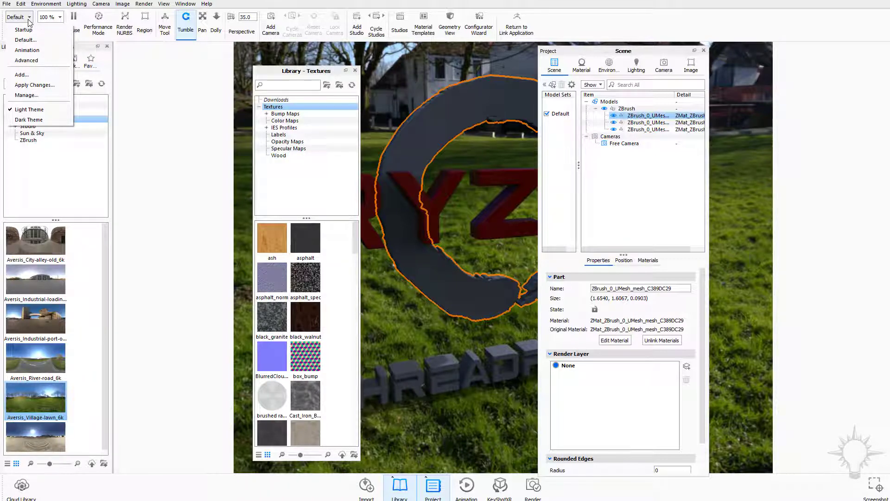
pyautogui.click(28, 18)
pyautogui.click(29, 18)
pyautogui.click(26, 39)
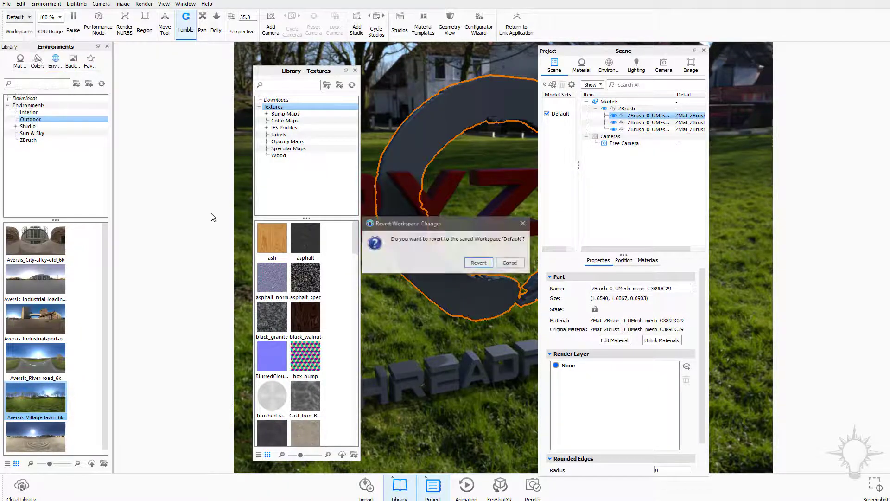
pyautogui.click(478, 263)
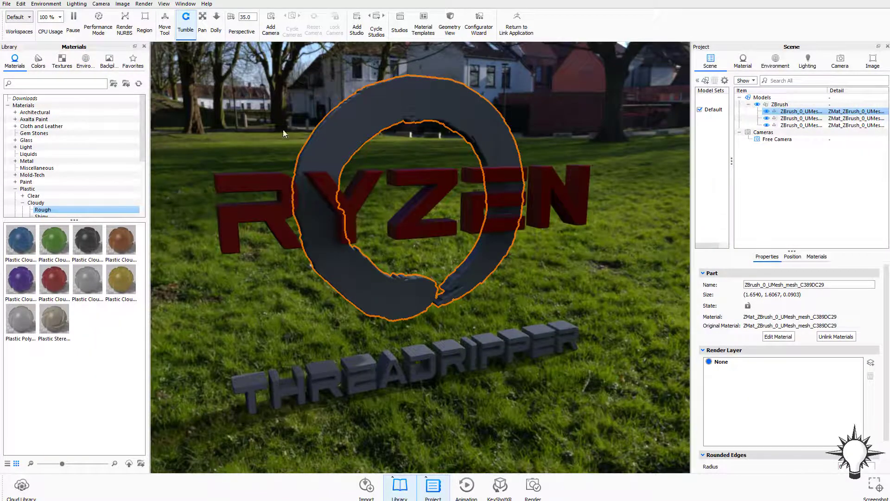
pyautogui.click(29, 17)
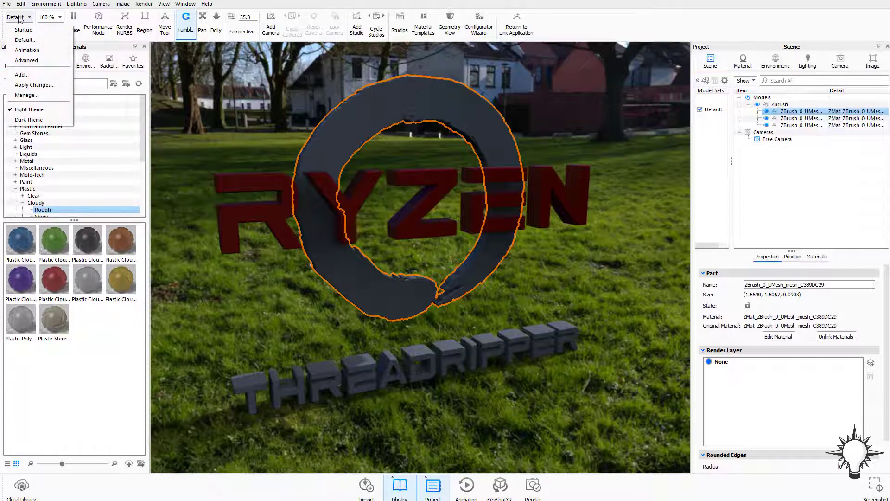